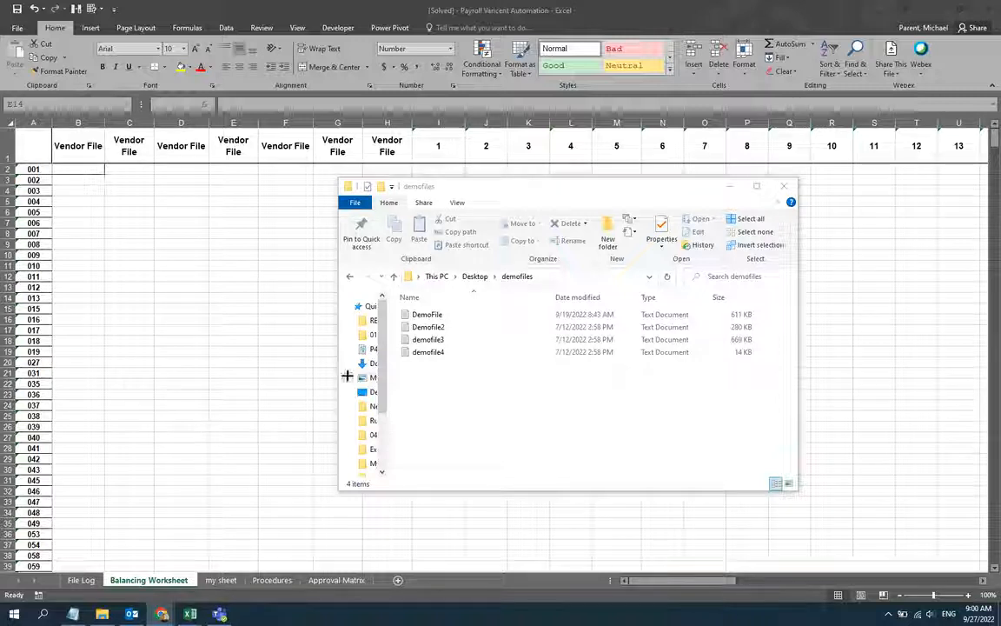
click(436, 315)
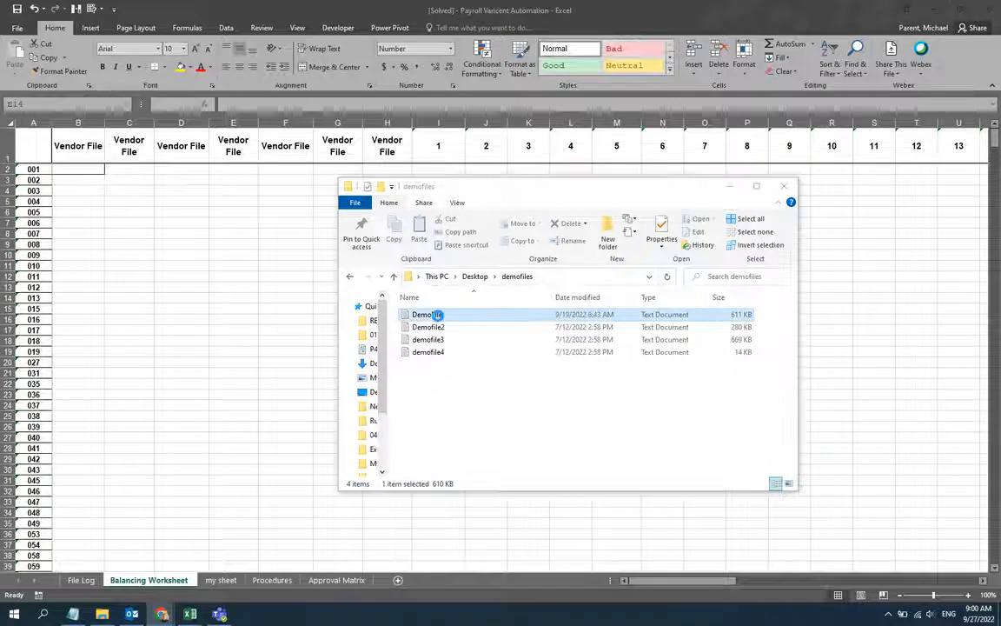
double_click(439, 315)
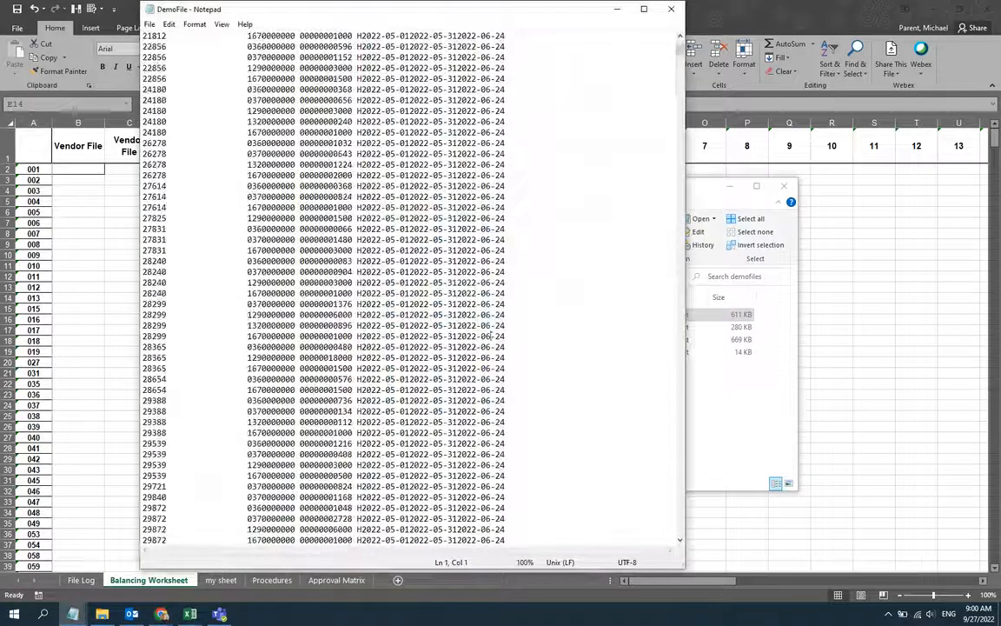
scroll(416, 530, down, 20)
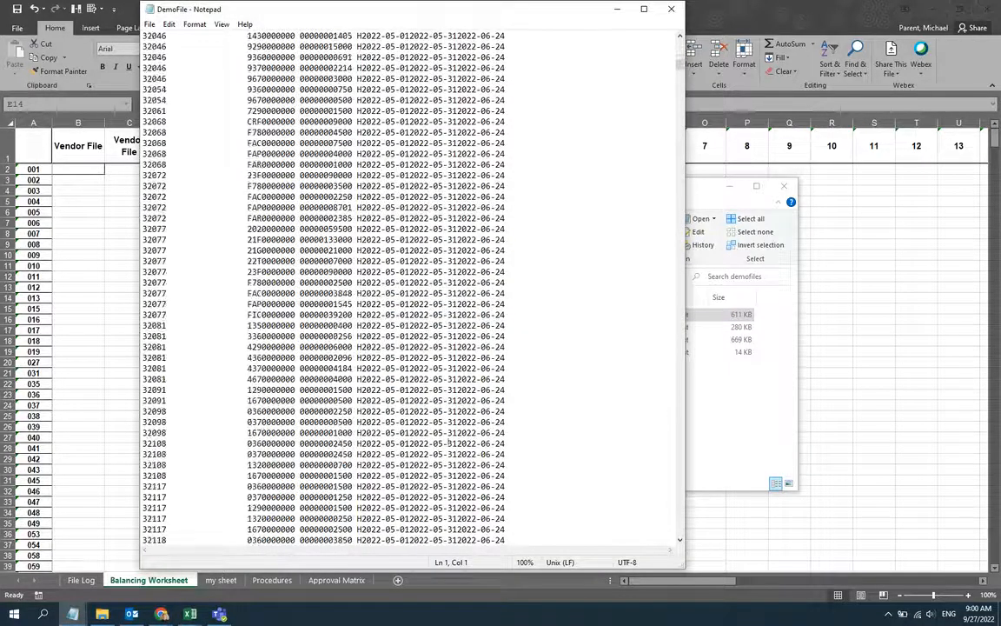
drag(677, 66, 687, 320)
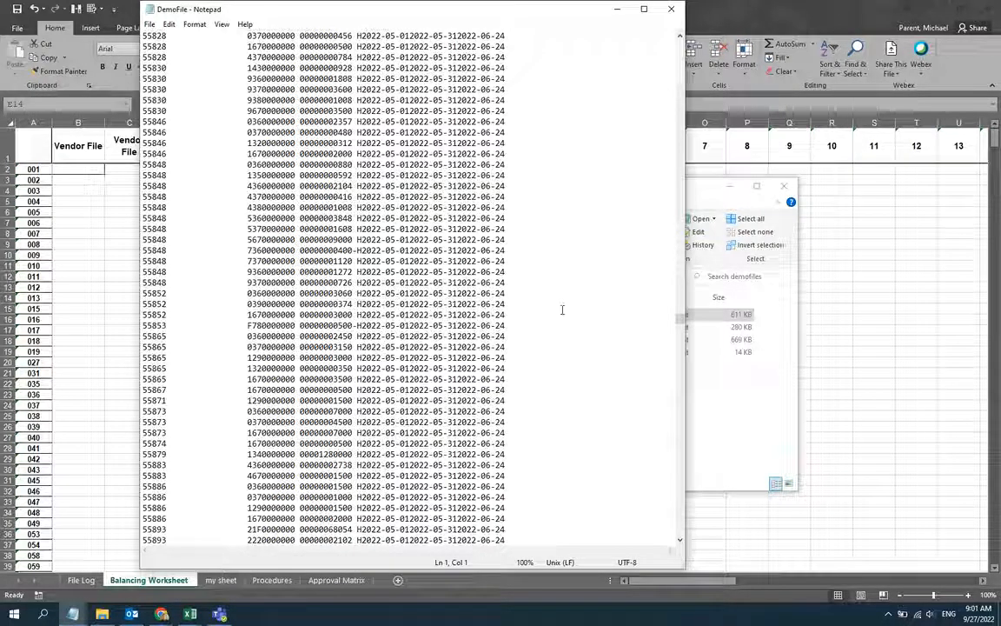
scroll(640, 346, down, 15)
drag(681, 321, 637, 499)
scroll(623, 478, down, 20)
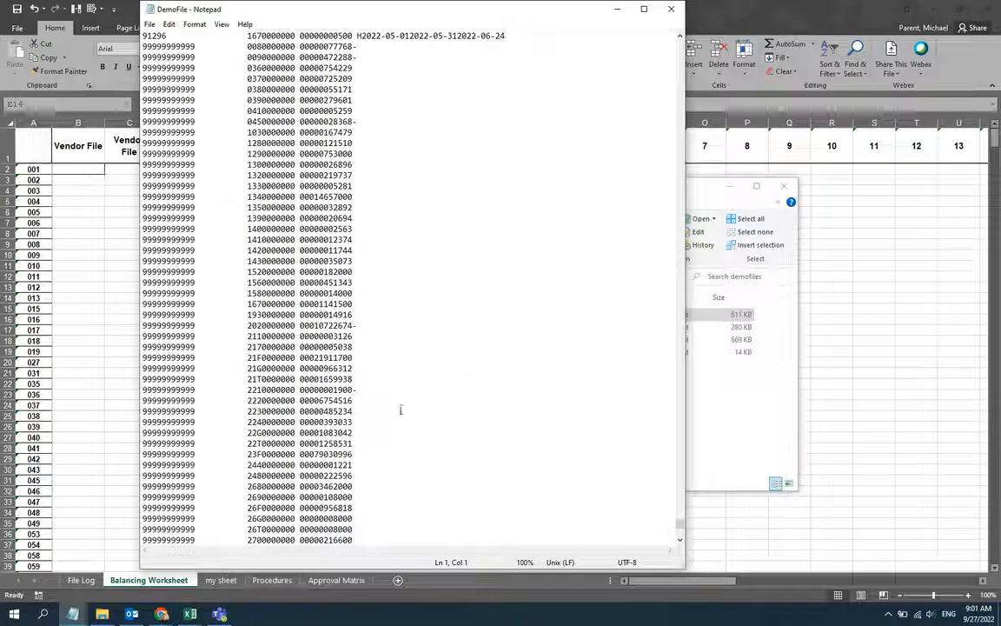
click(676, 8)
Examine how the Vendor File columns B to H line up with the codes in column A, and review the files in the demofiles folder
click(231, 298)
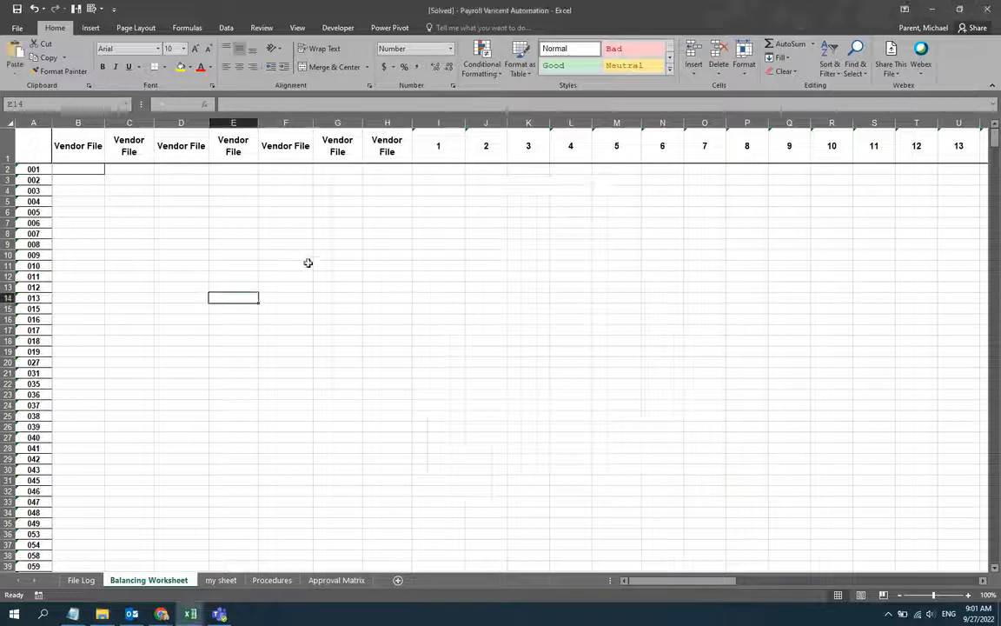
click(86, 171)
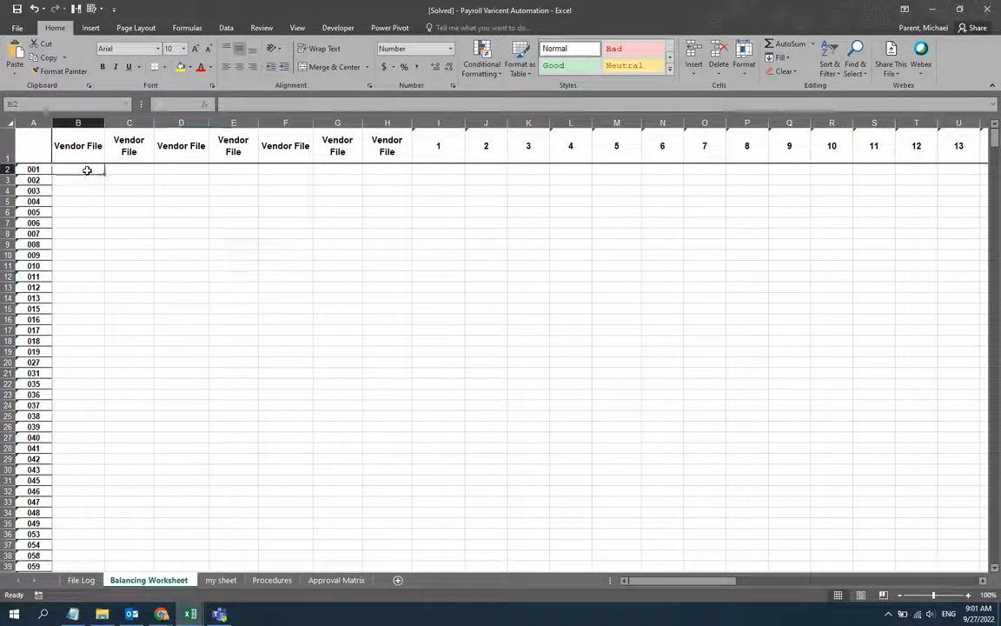
drag(88, 177, 86, 362)
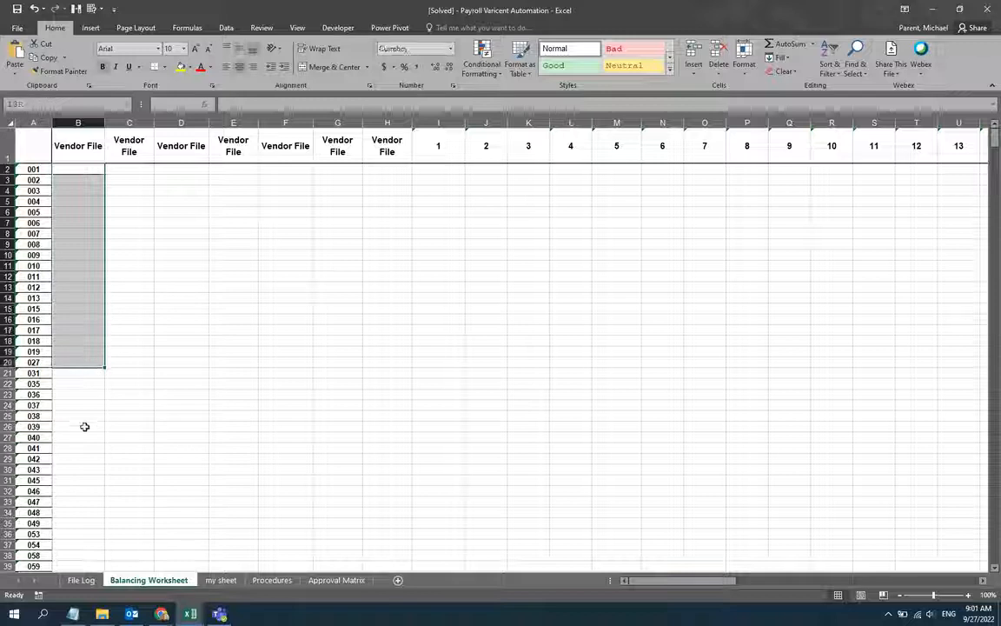
click(40, 363)
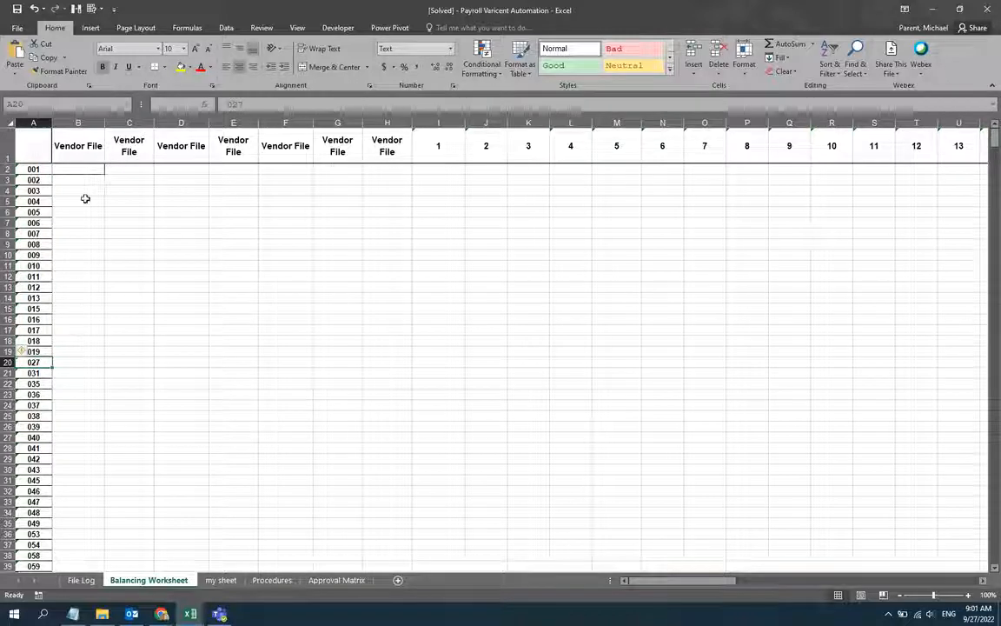
drag(95, 171, 87, 417)
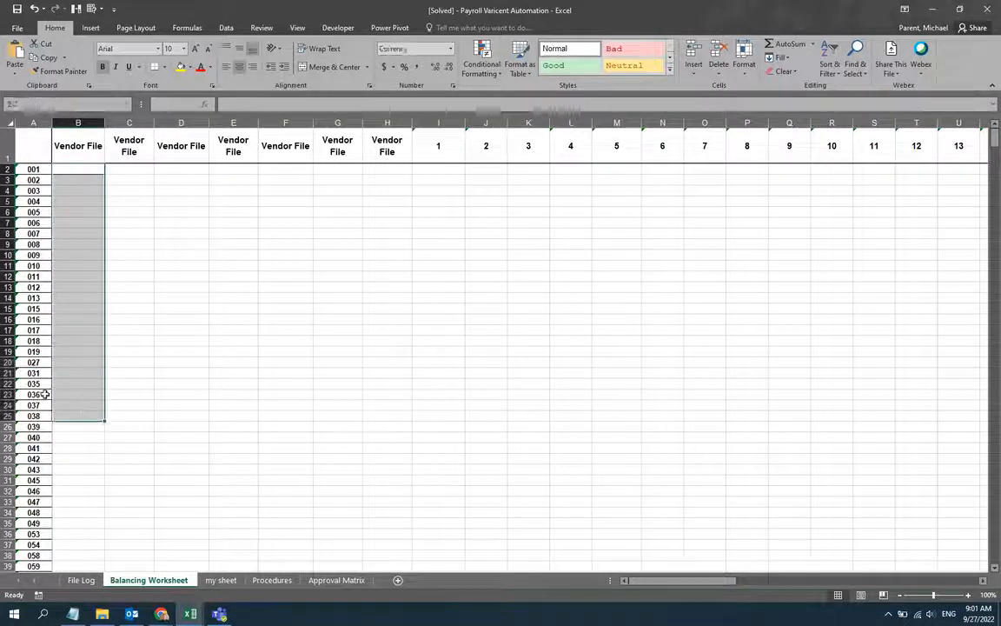
click(74, 415)
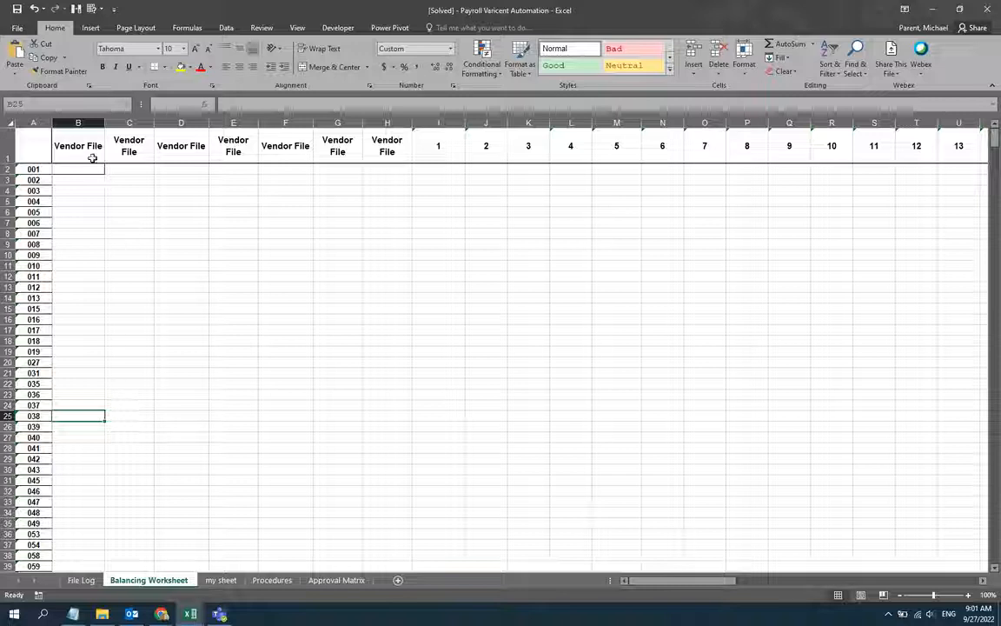
mouse_move(81, 164)
mouse_down()
mouse_move(367, 391)
mouse_move(371, 414)
mouse_up()
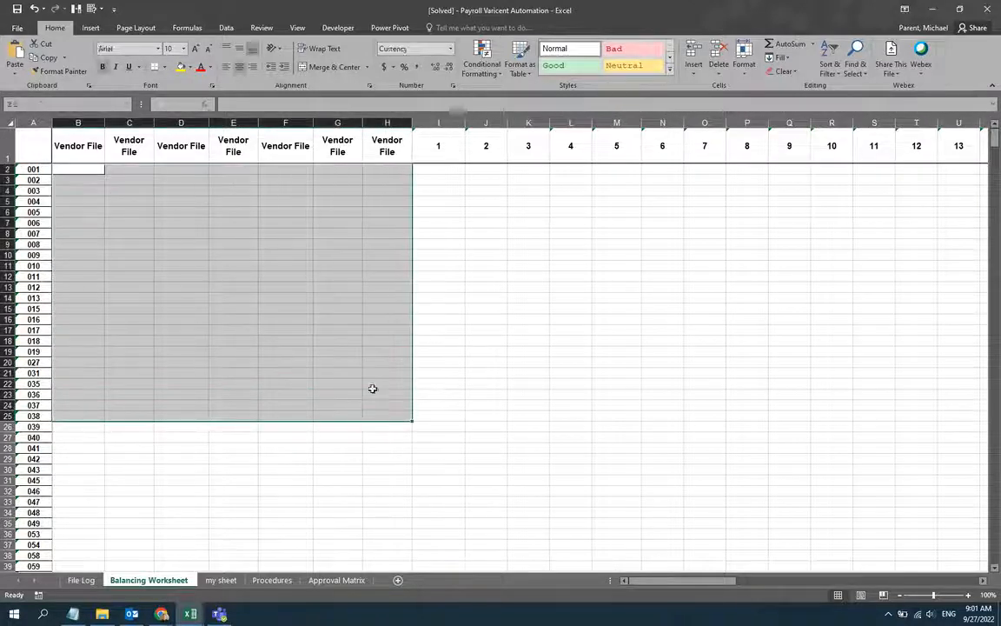
click(78, 241)
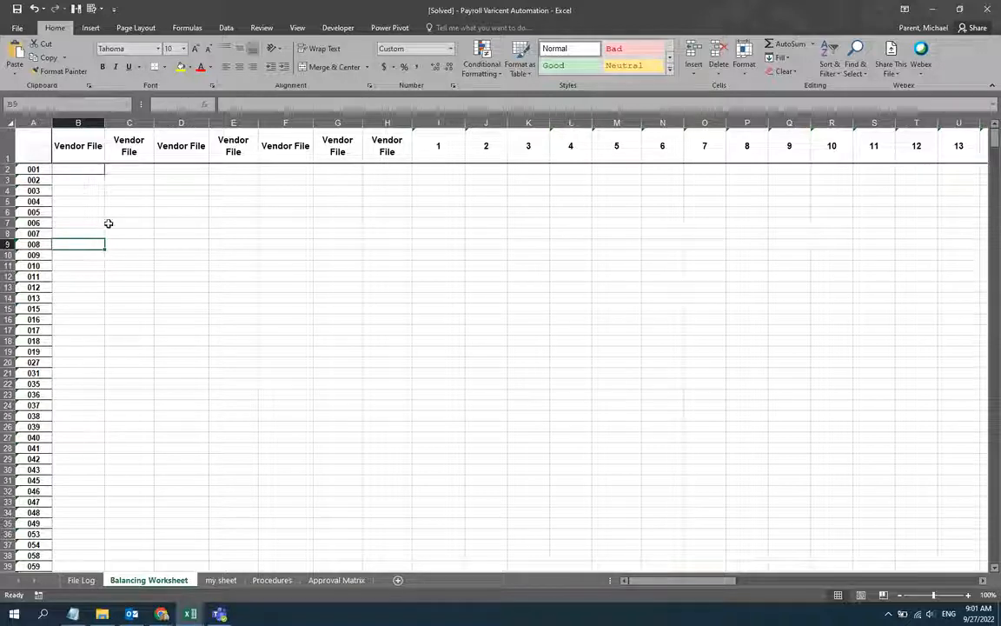
click(102, 613)
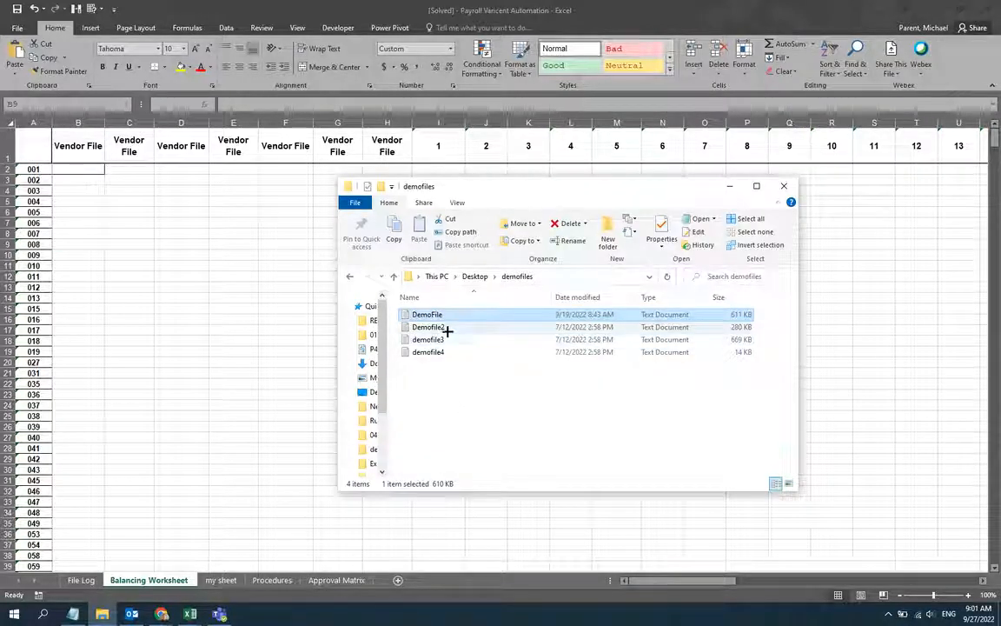
click(139, 302)
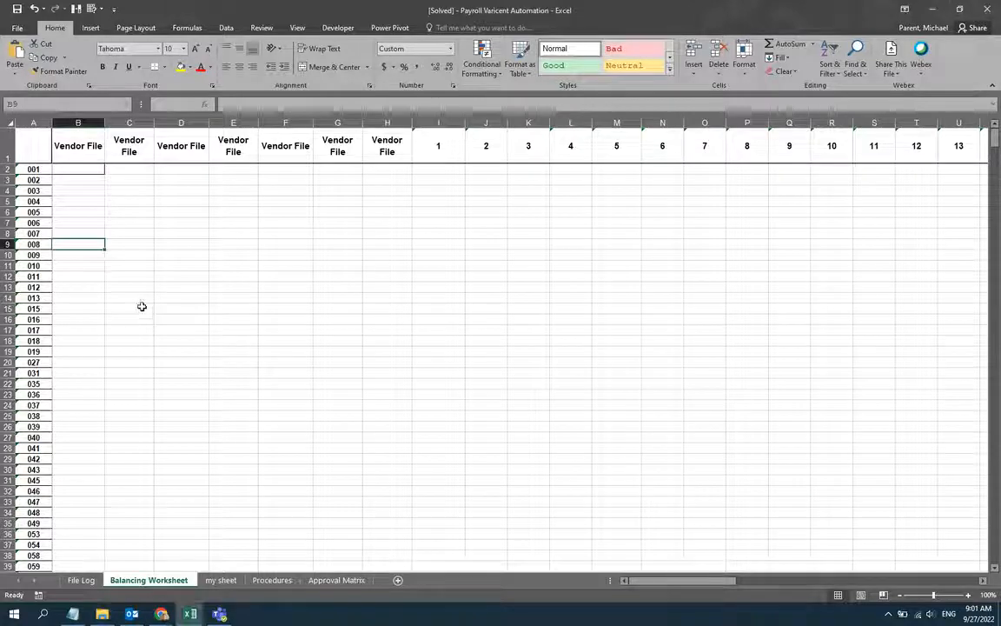
Open the text file DemoFile from the demofiles folder on the Desktop in Excel
click(18, 28)
click(19, 101)
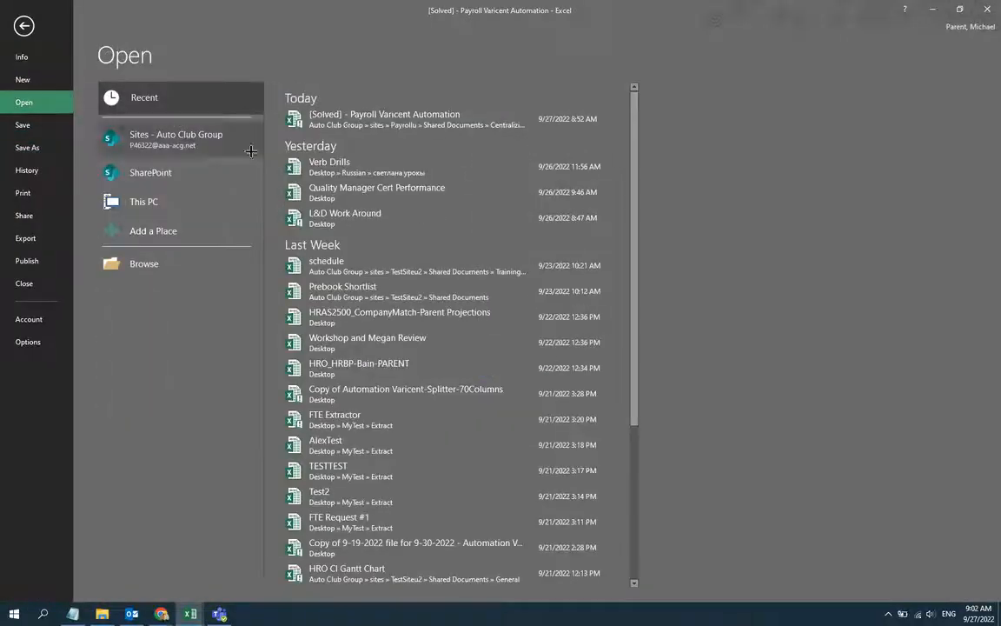
click(184, 208)
click(196, 265)
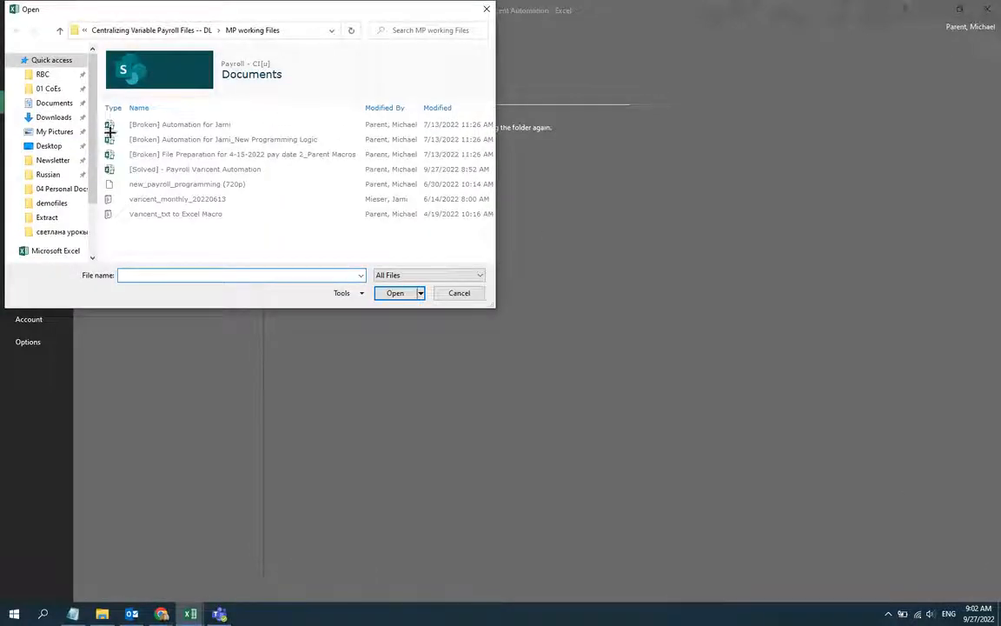
click(49, 145)
scroll(55, 118, down, 2)
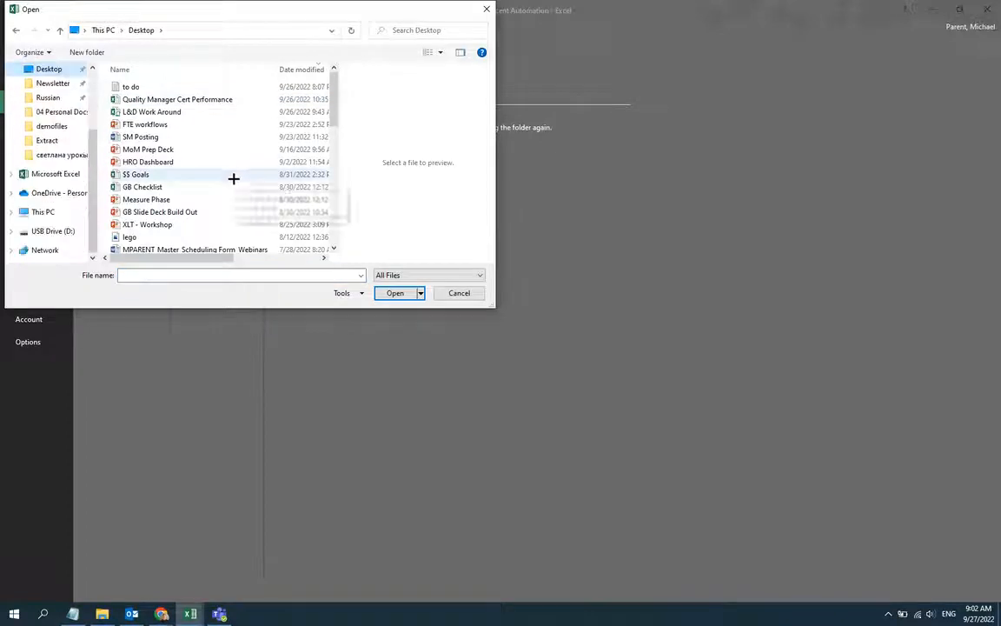
drag(333, 102, 337, 222)
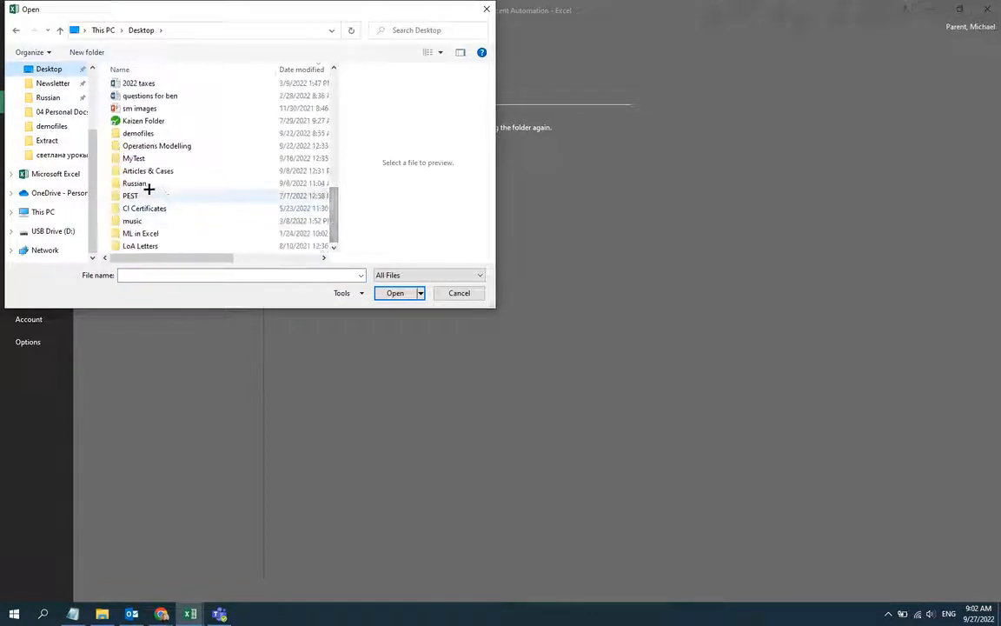
click(135, 134)
double_click(135, 134)
click(139, 86)
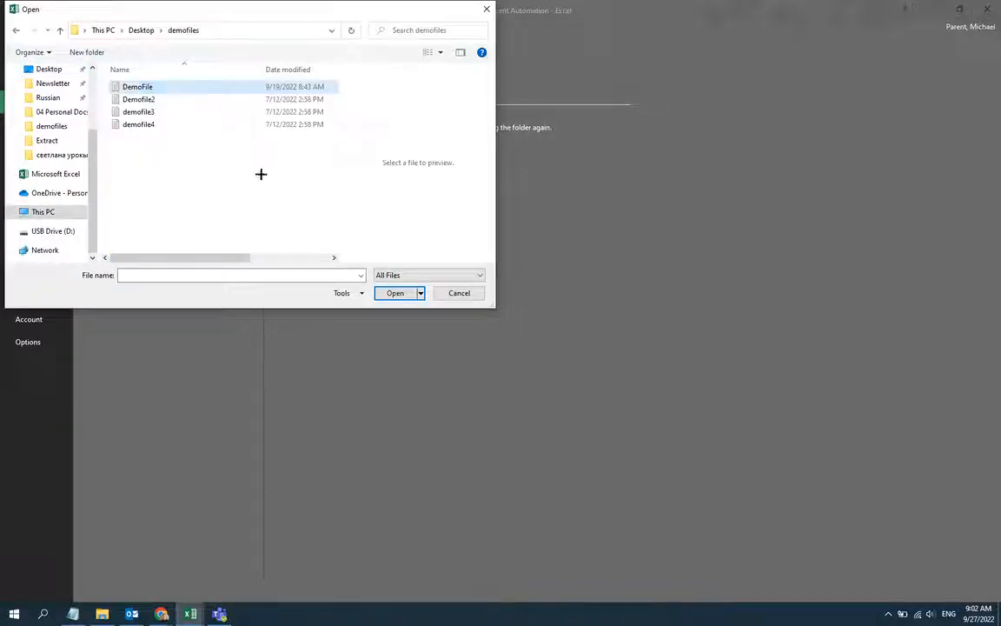
click(392, 293)
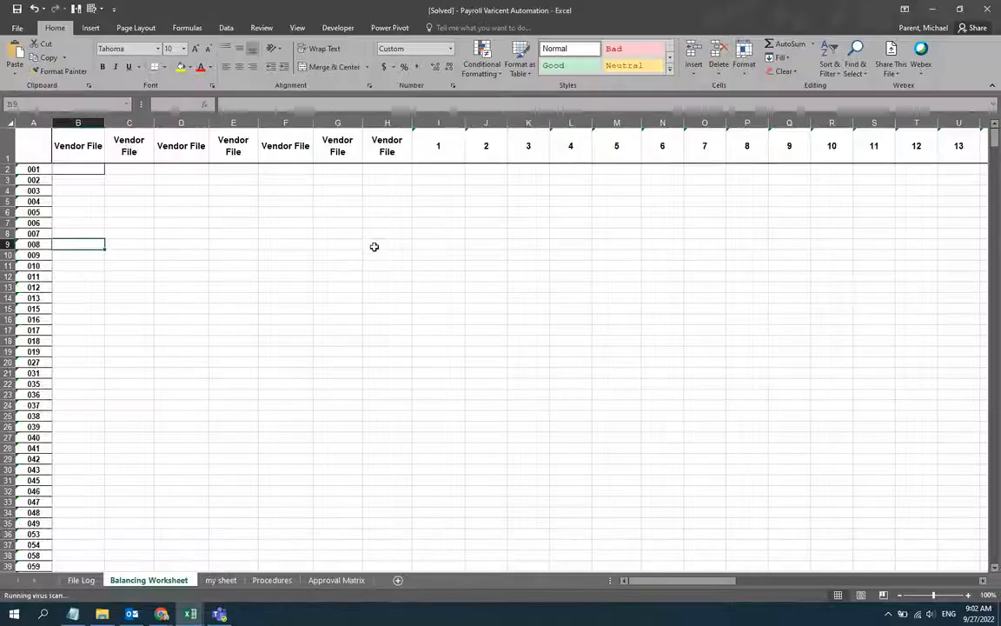
Import DemoFile as fixed width, adding column breaks at about positions 22, 25 and 45 and keeping the General format
drag(661, 150, 374, 141)
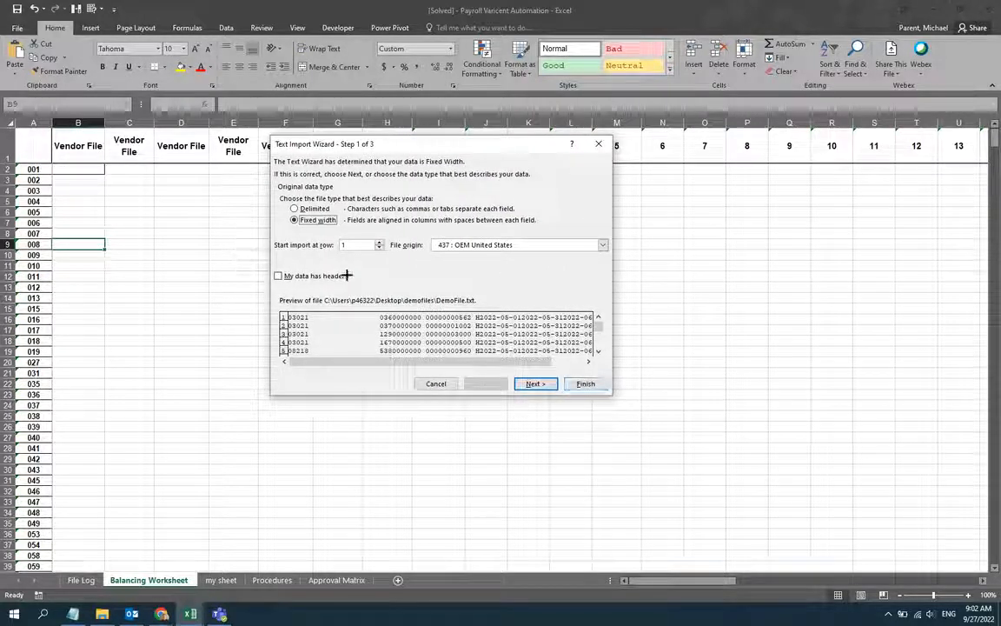
click(535, 384)
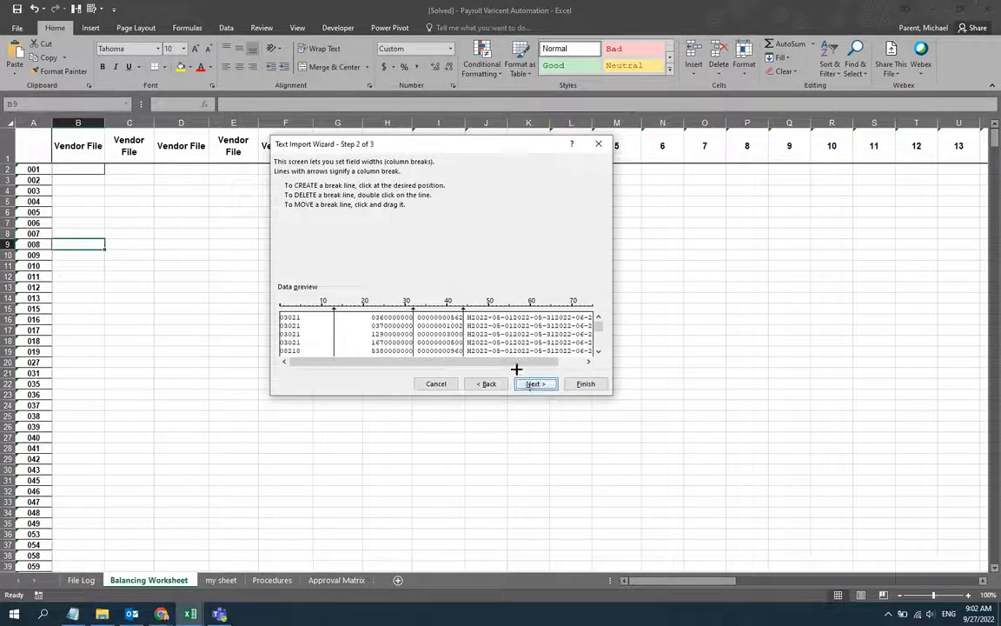
click(385, 309)
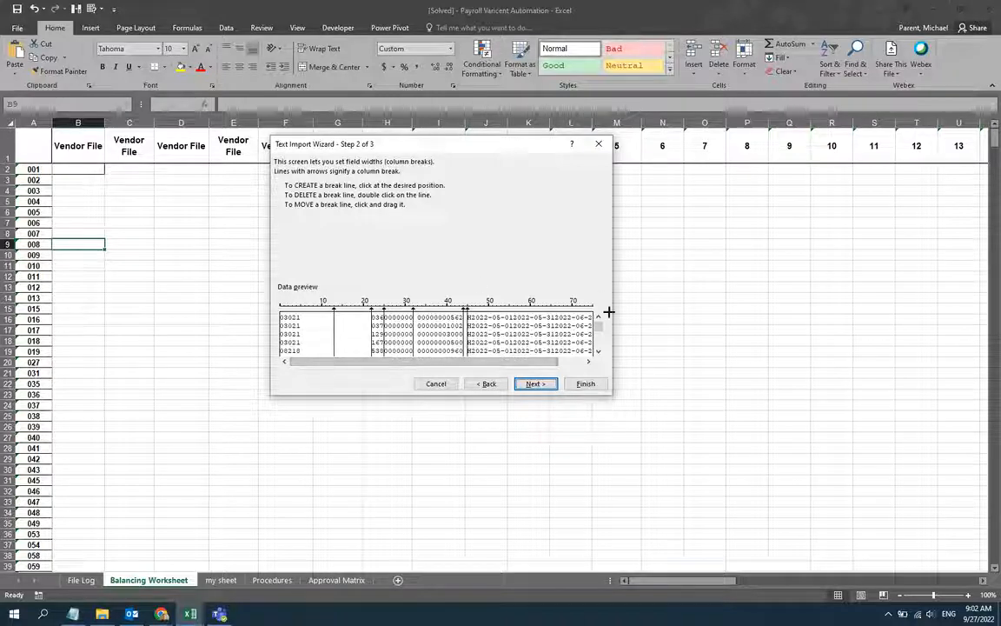
click(534, 383)
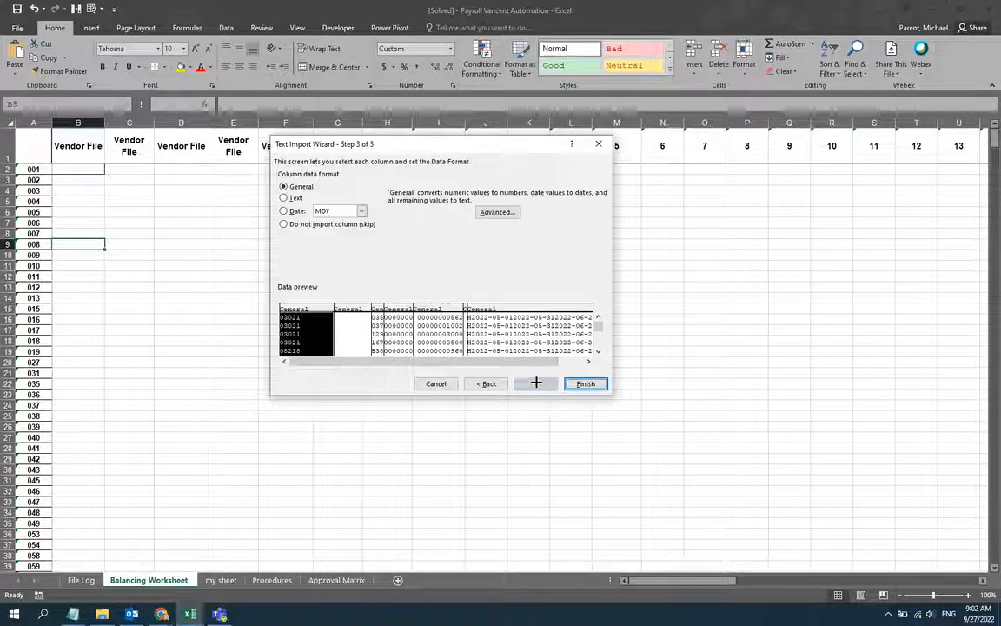
click(580, 383)
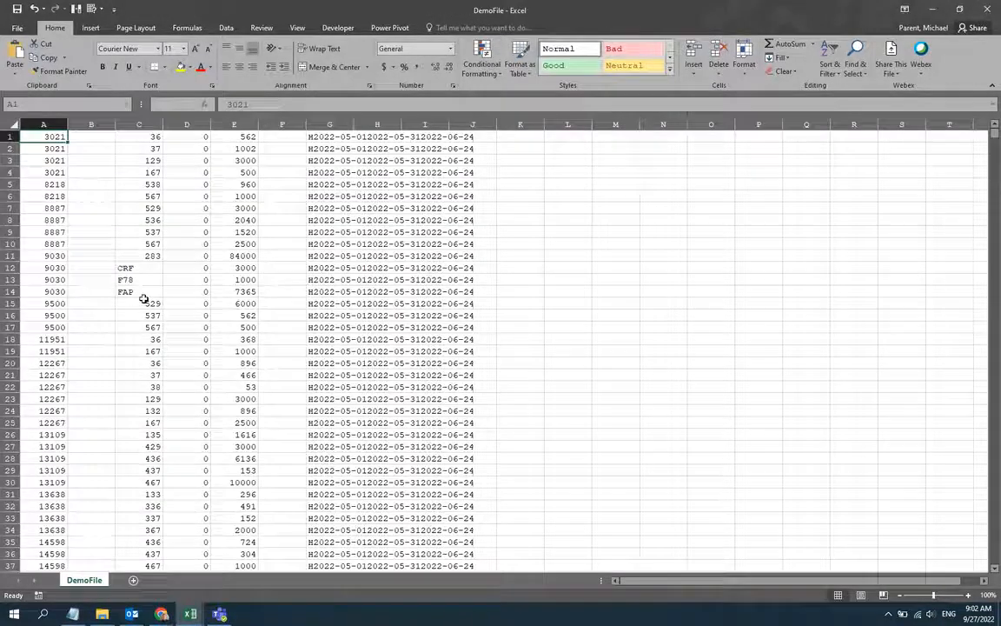
Examine the imported code and amount columns down to where the dated detail rows give way to the undated rows
drag(143, 301, 144, 295)
click(144, 255)
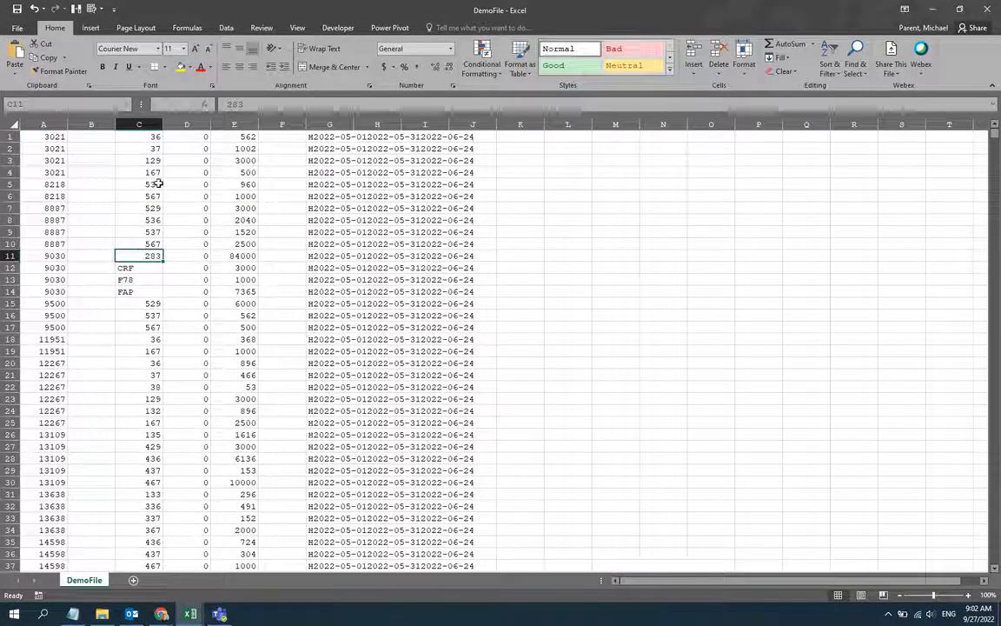
click(252, 186)
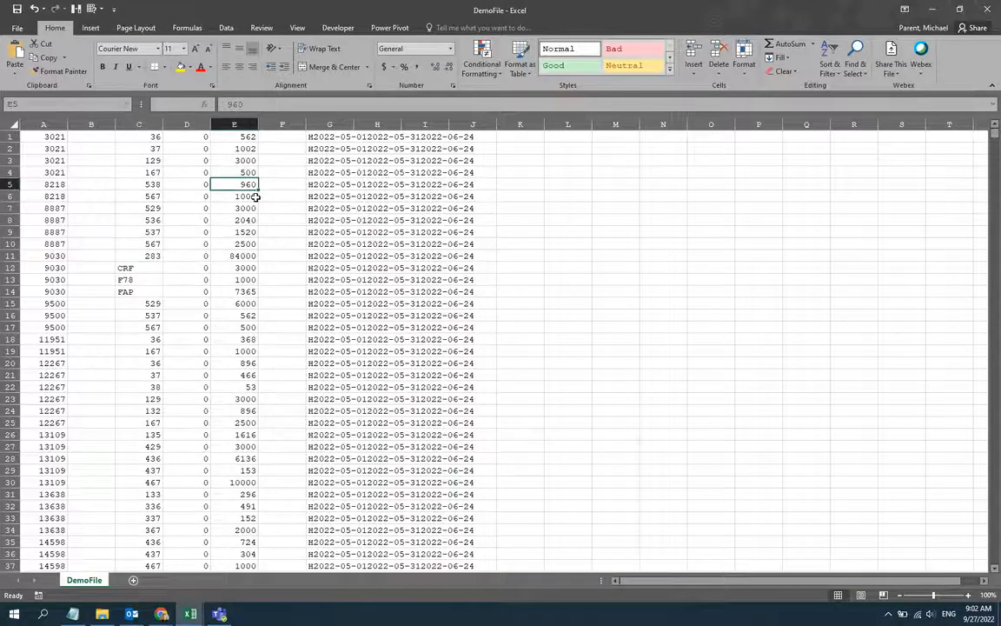
scroll(179, 276, down, 18)
click(53, 294)
key(ctrl+Down)
scroll(62, 328, down, 4)
scroll(59, 330, up, 20)
click(334, 343)
key(ctrl+Up)
scroll(282, 346, up, 12)
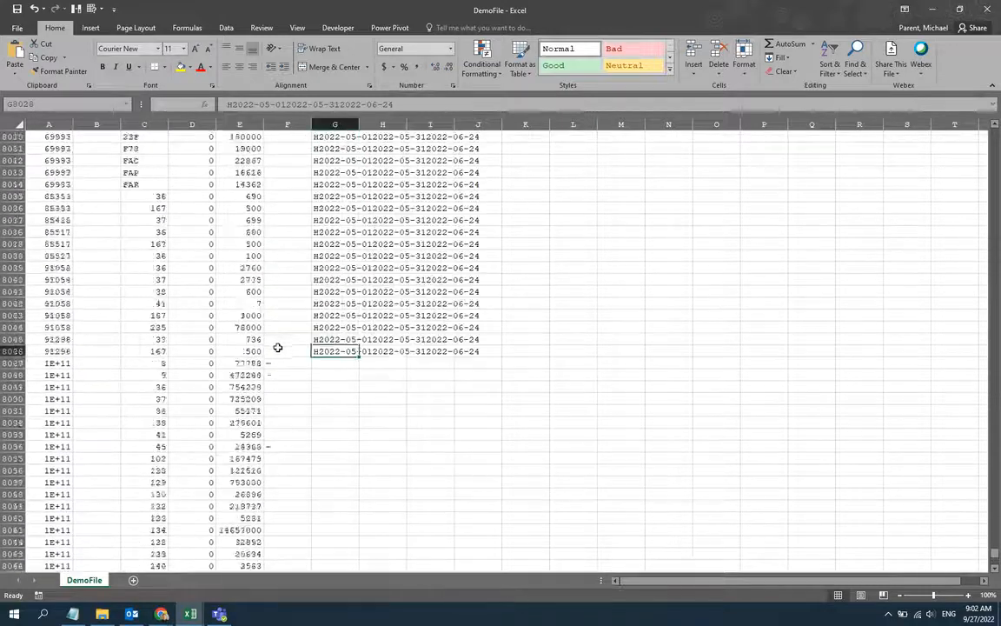
scroll(230, 374, down, 8)
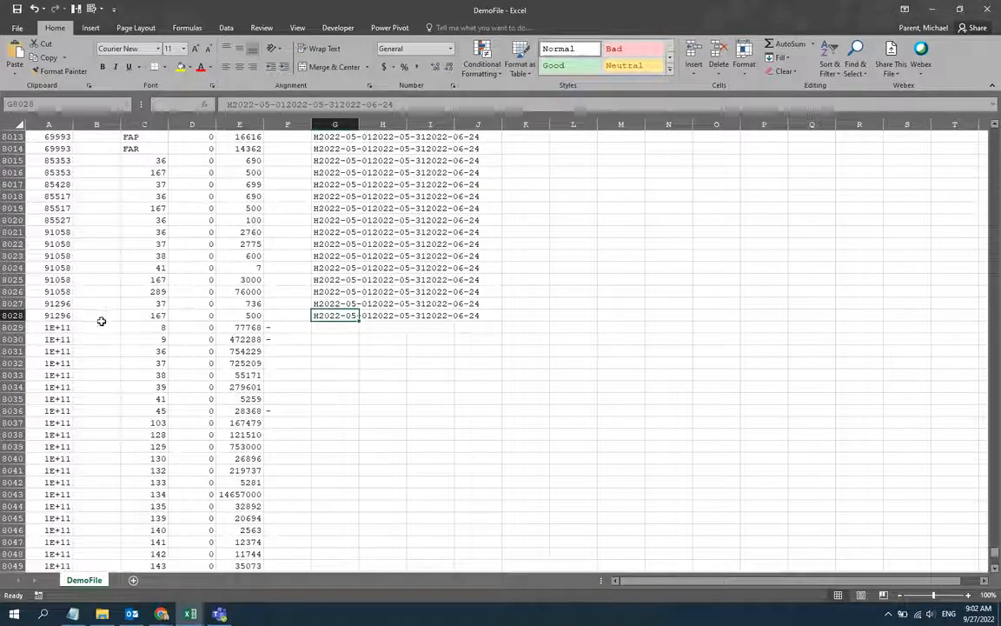
Select the undated rows' amounts in E8029:E8176 to read their sum
click(61, 326)
key(ctrl+Down)
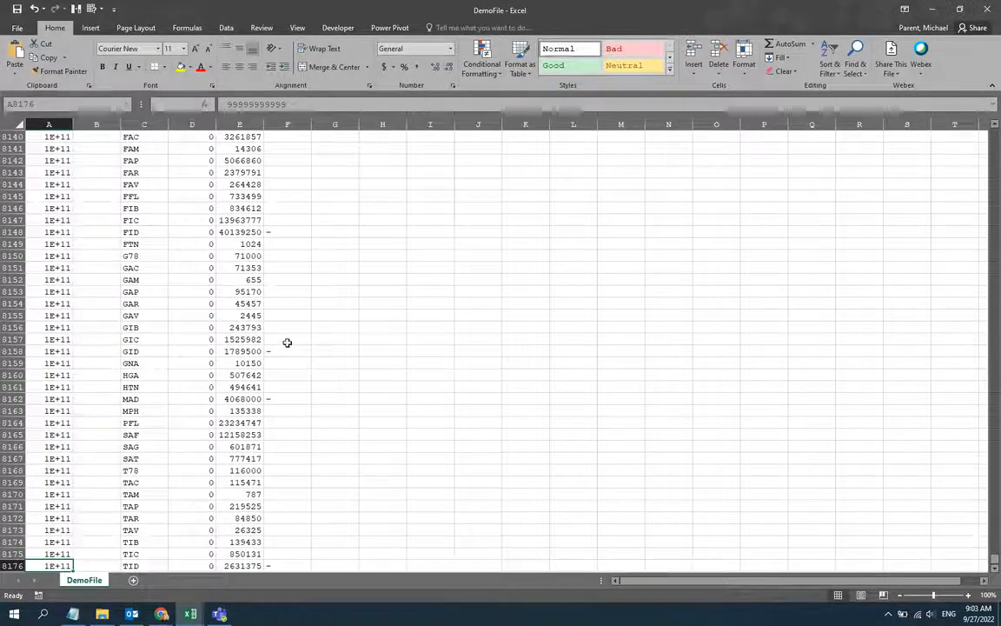
click(326, 337)
key(ctrl+Up)
key(Left)
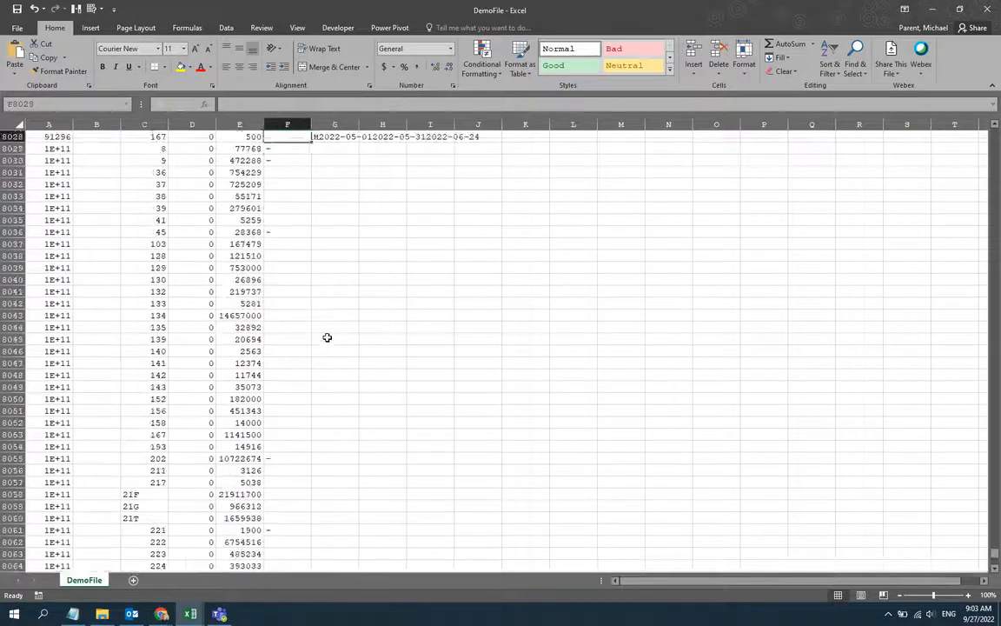
key(Down)
key(Left)
key(ctrl+shift+Down)
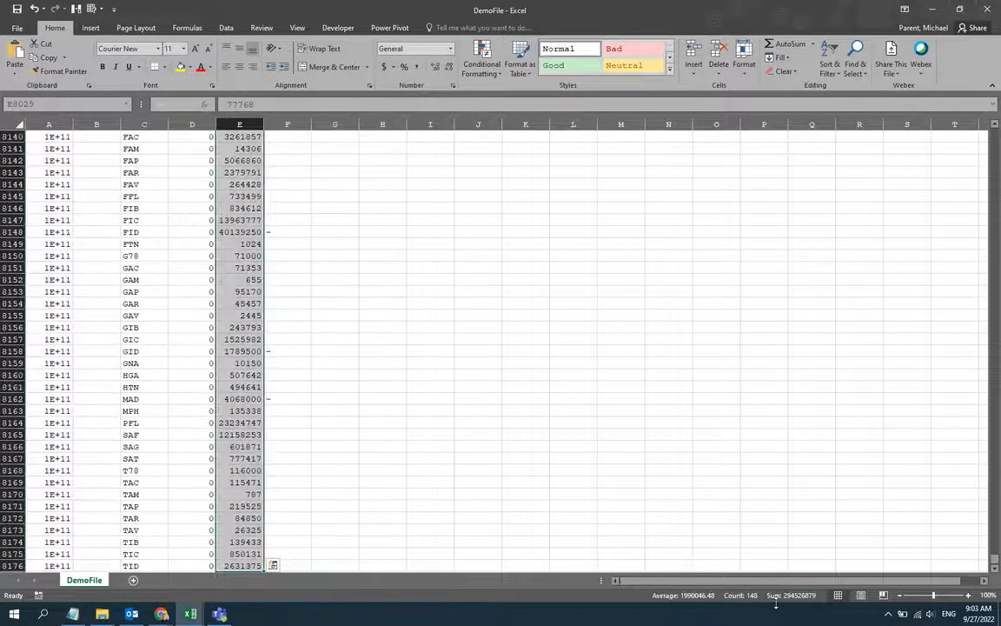
Go back to the last dated detail row and select A8028:J8028
click(325, 432)
key(ctrl+Up)
scroll(325, 429, up, 7)
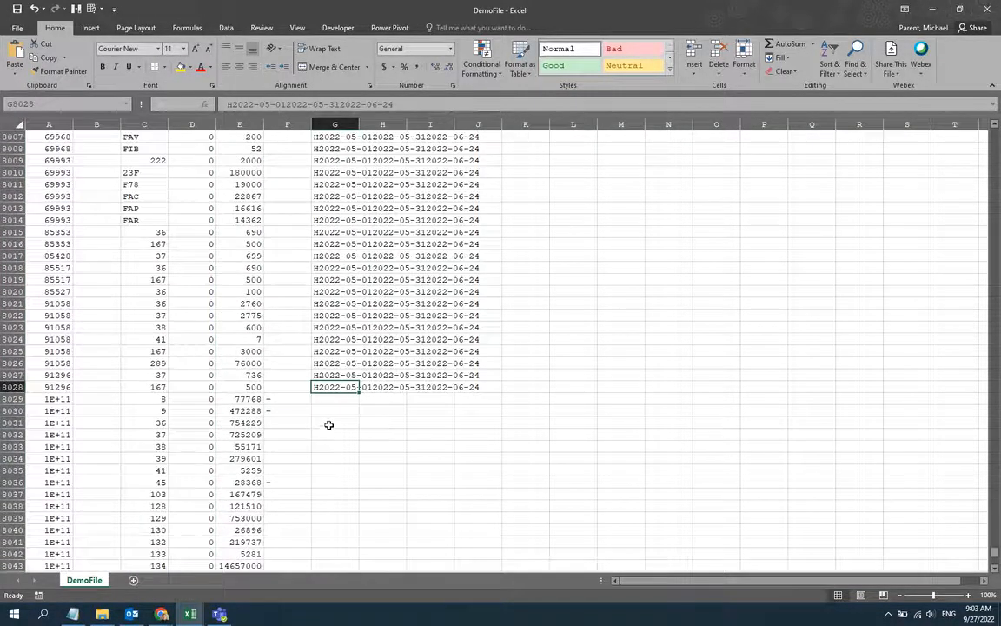
drag(478, 391, 34, 388)
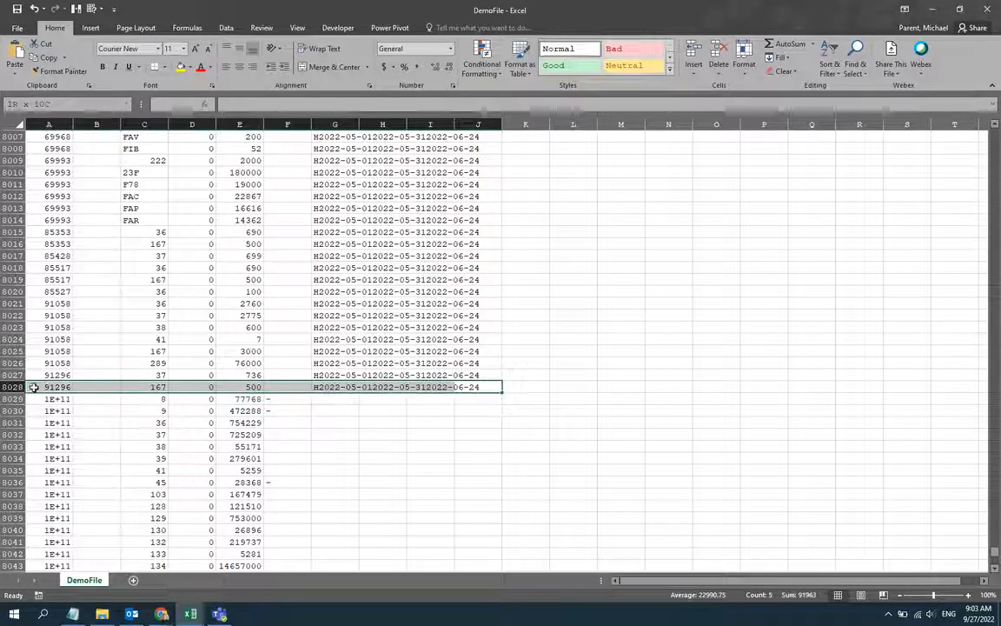
Delete all the dated detail rows, 1 through 8028, keeping only the undated total rows
click(14, 388)
key(ctrl+shift+Up)
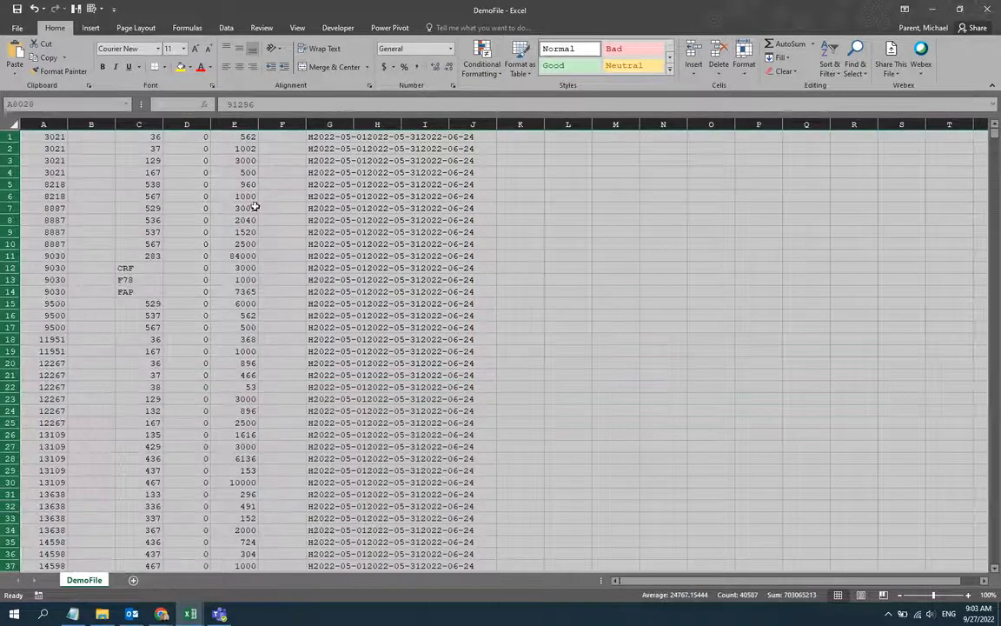
right_click(158, 277)
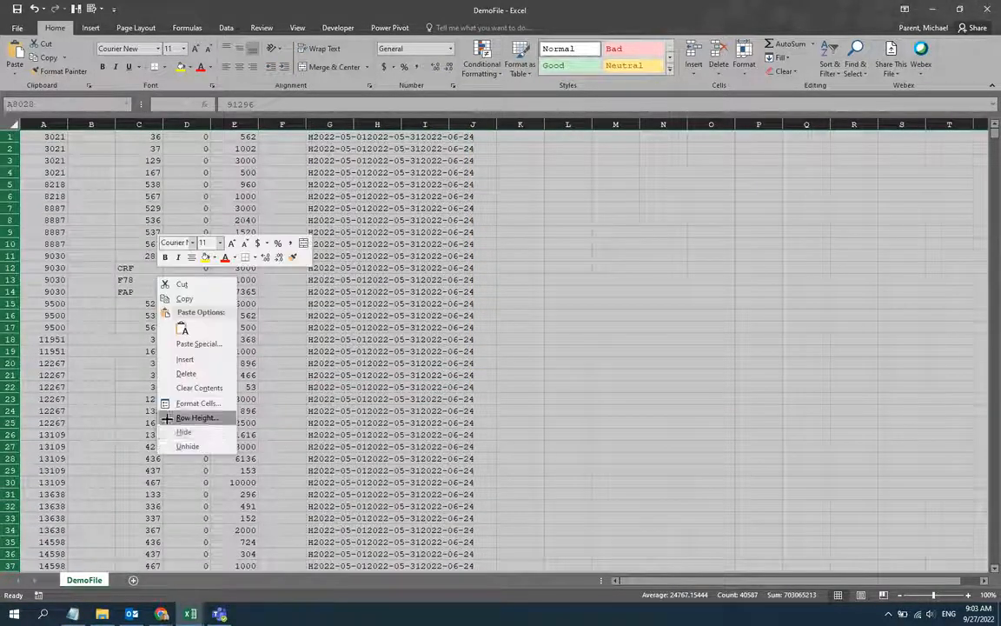
click(161, 374)
Select the remaining total rows' amounts in E1:E148 to review them and their sum
click(284, 313)
click(259, 302)
key(ctrl+Up)
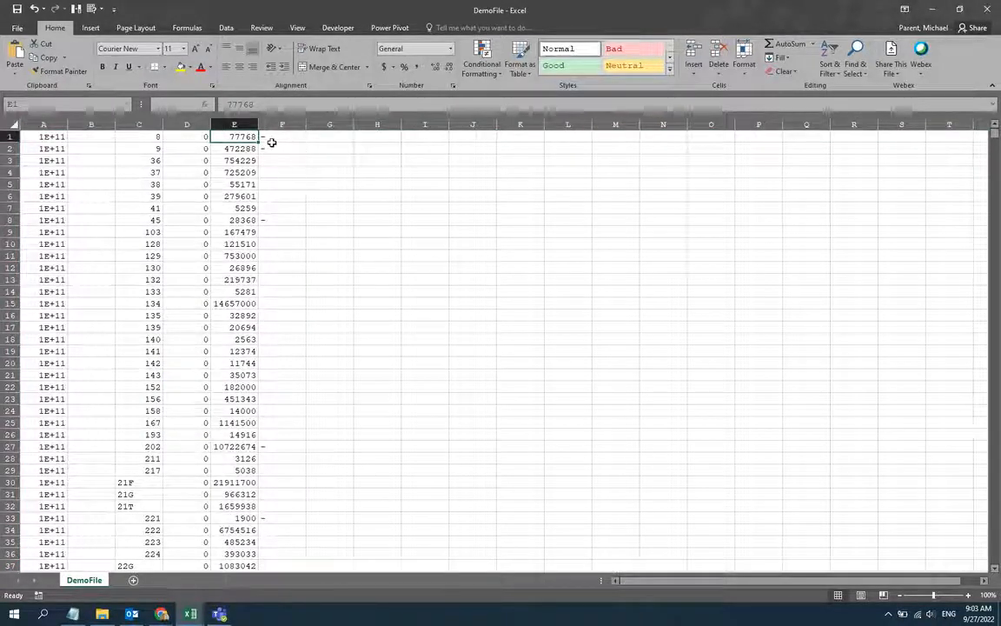
key(ctrl+shift+Down)
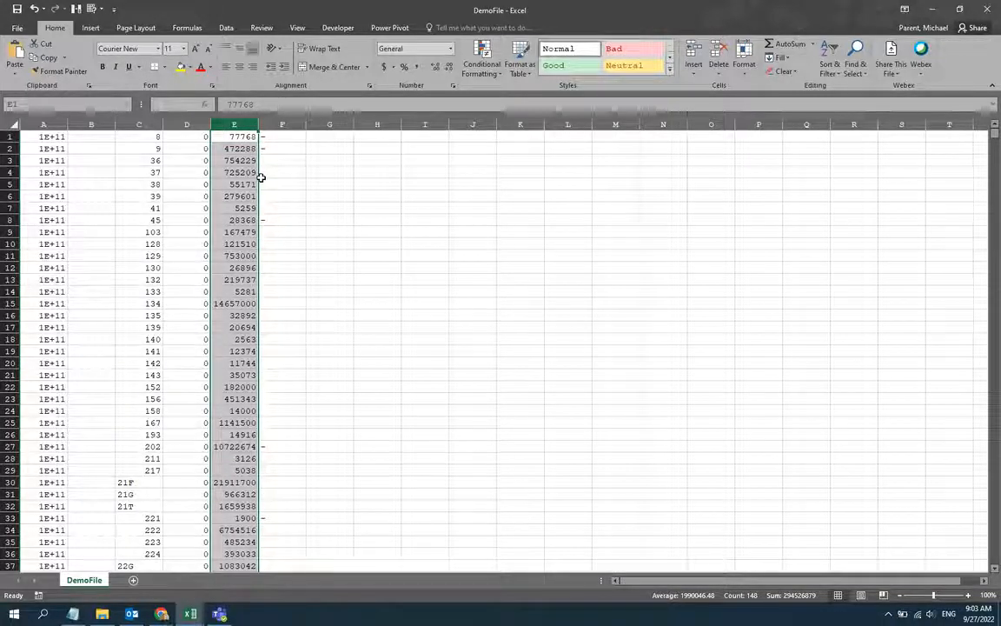
Enter 100 as a helper value in G1 and copy it
click(333, 136)
text(100)
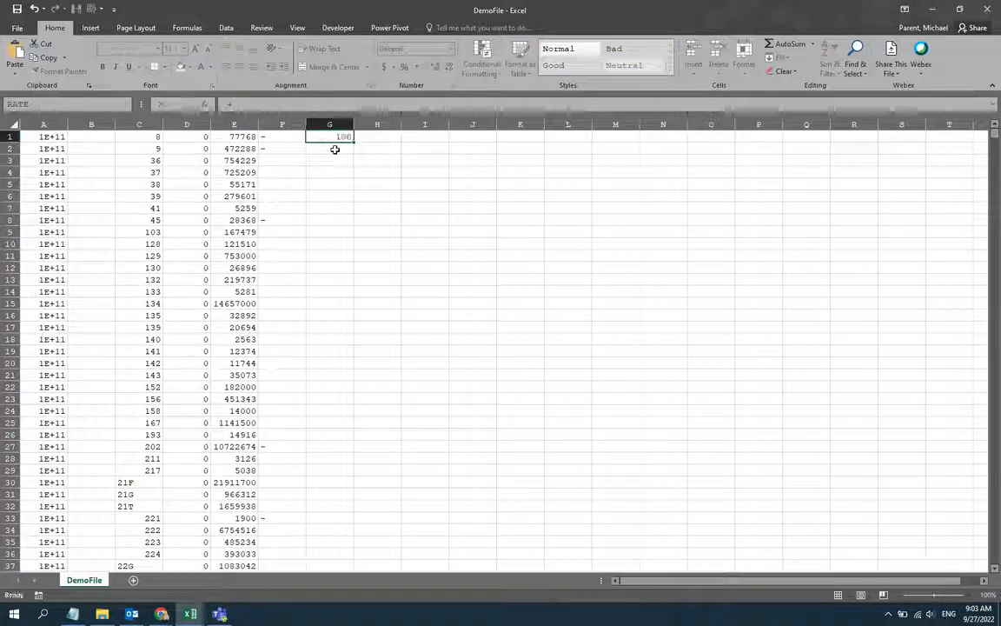
key(Return)
key(Up)
key(ctrl+c)
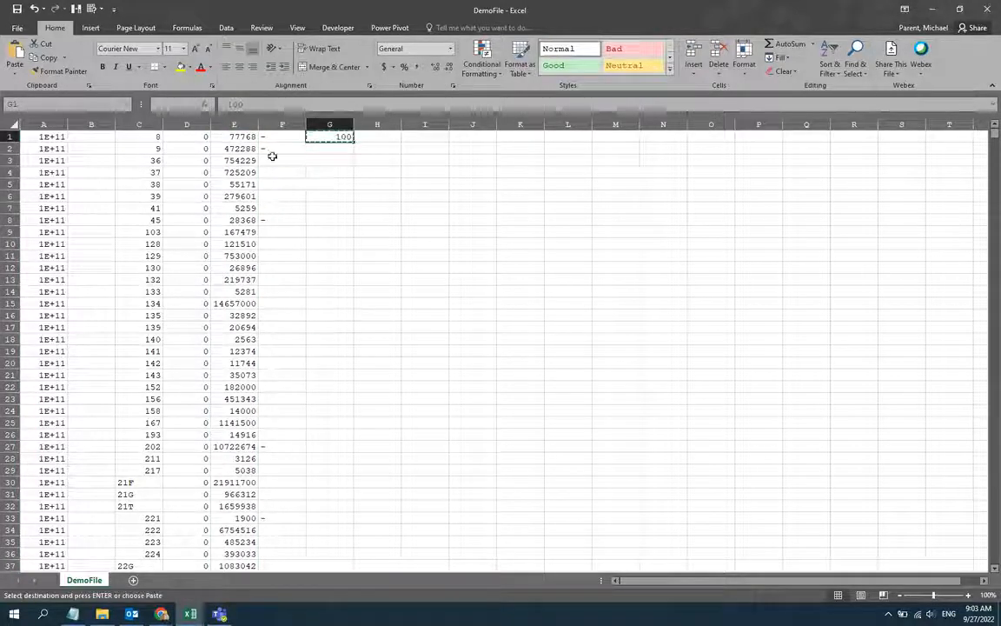
Divide column E's amounts by the copied 100 using Paste Special, and clear the helper value in G1
click(232, 125)
key(ctrl+alt+v)
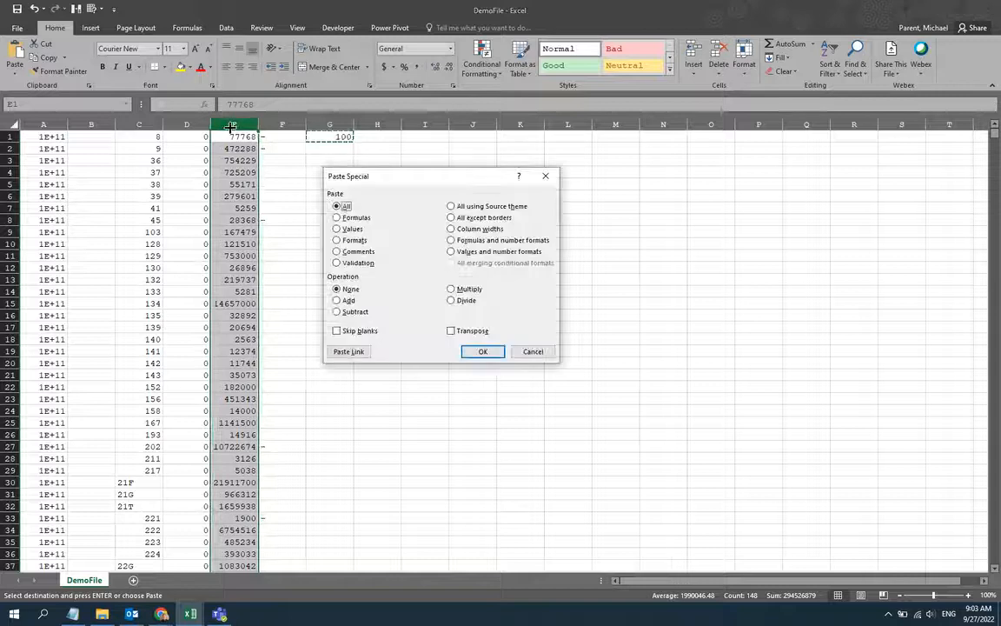
click(451, 300)
click(480, 351)
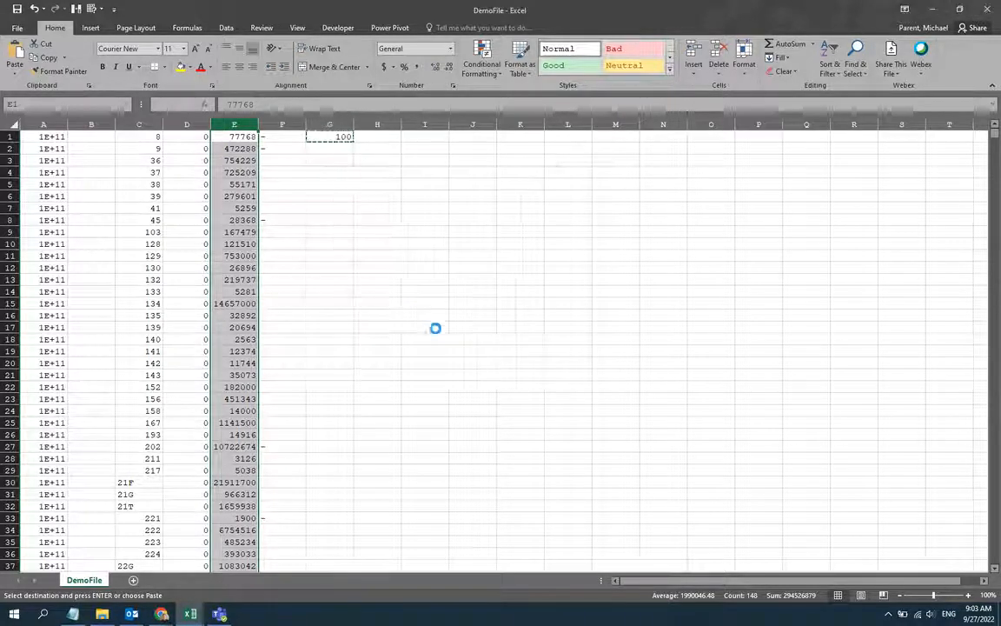
click(321, 139)
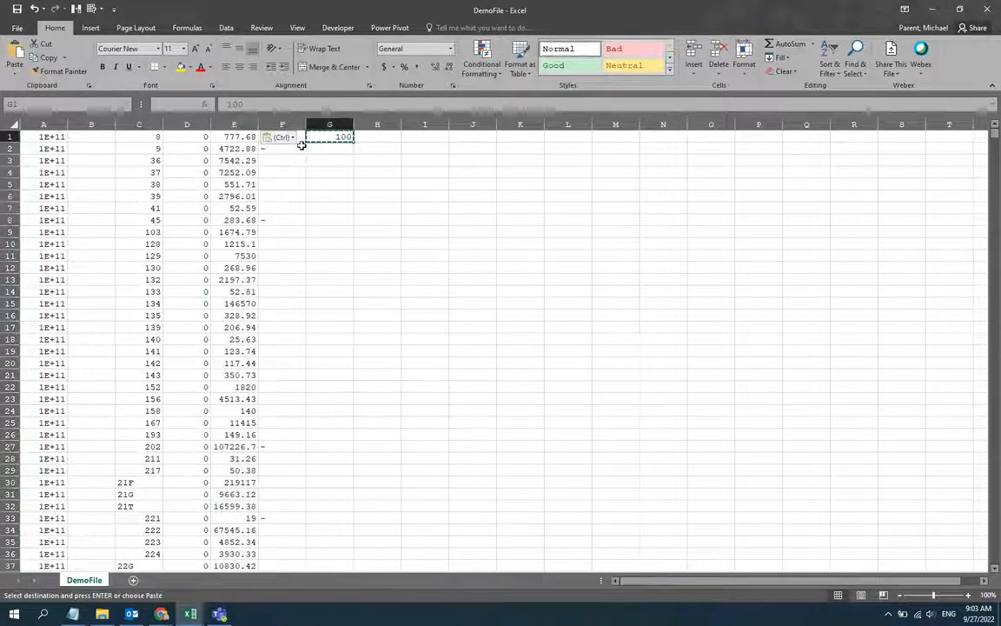
key(Delete)
Format column E as currency and check the minus sign stored in F1
click(233, 124)
key(ctrl+shift+4)
click(330, 137)
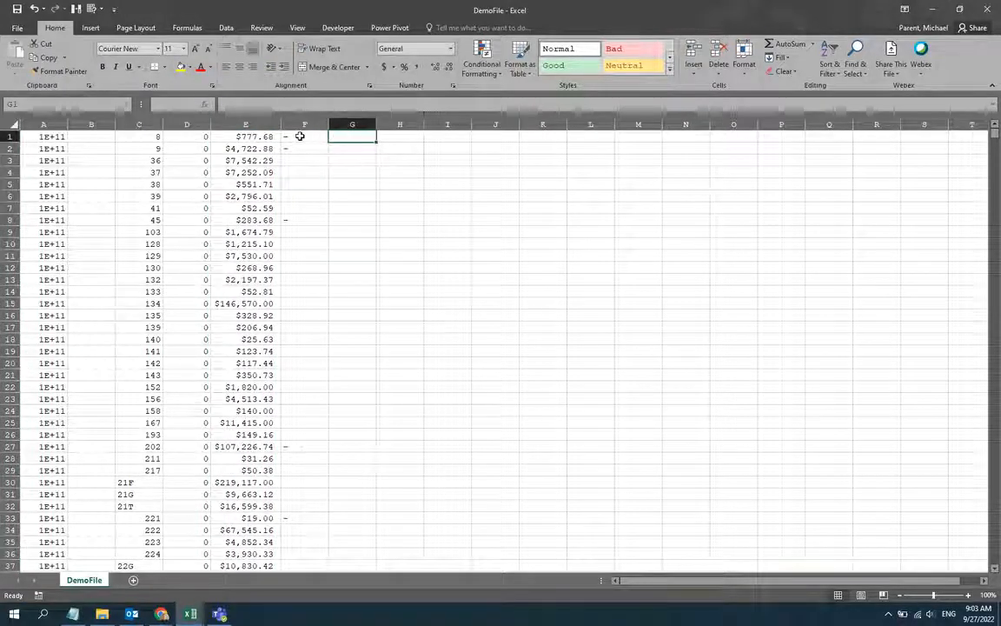
click(304, 136)
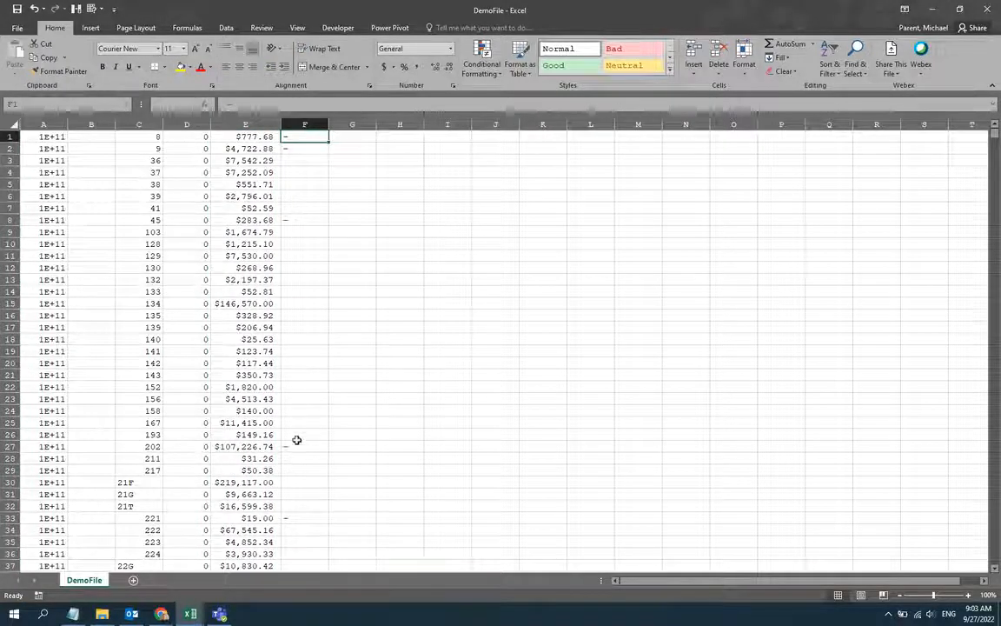
Enter the formula =IF(F1="-",-1*E1,E1) in G1 to give the amounts flagged with a minus sign a negative value
click(344, 137)
text(=)
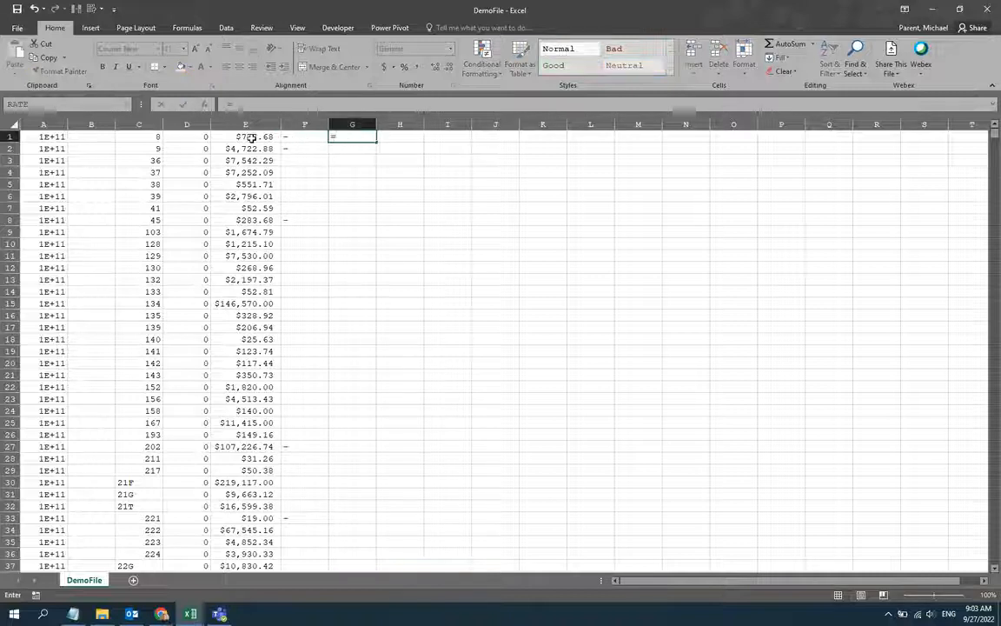
text(if()
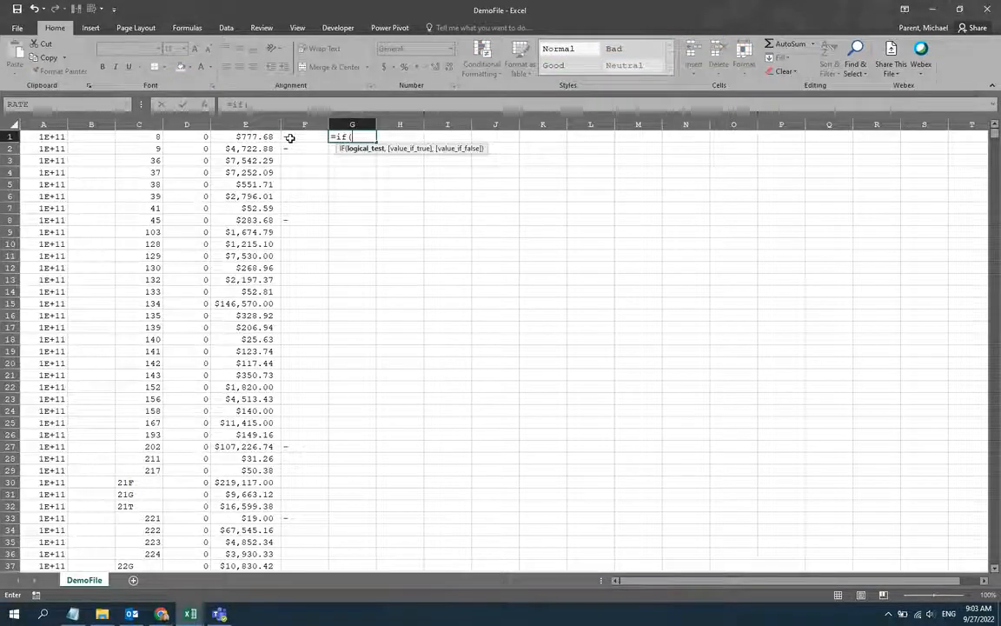
click(290, 138)
text(="-",)
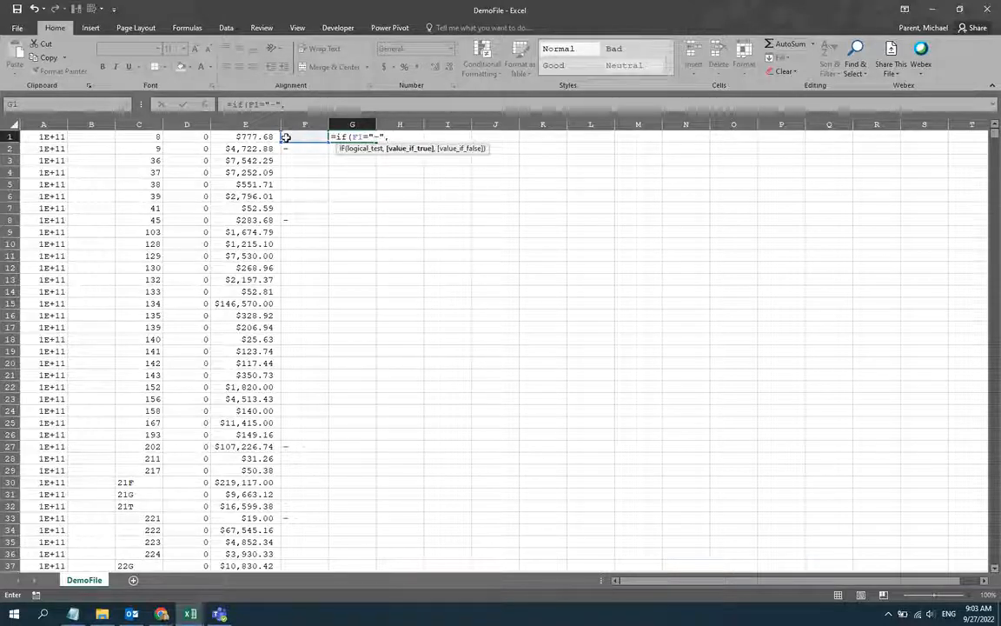
text(*)
click(262, 137)
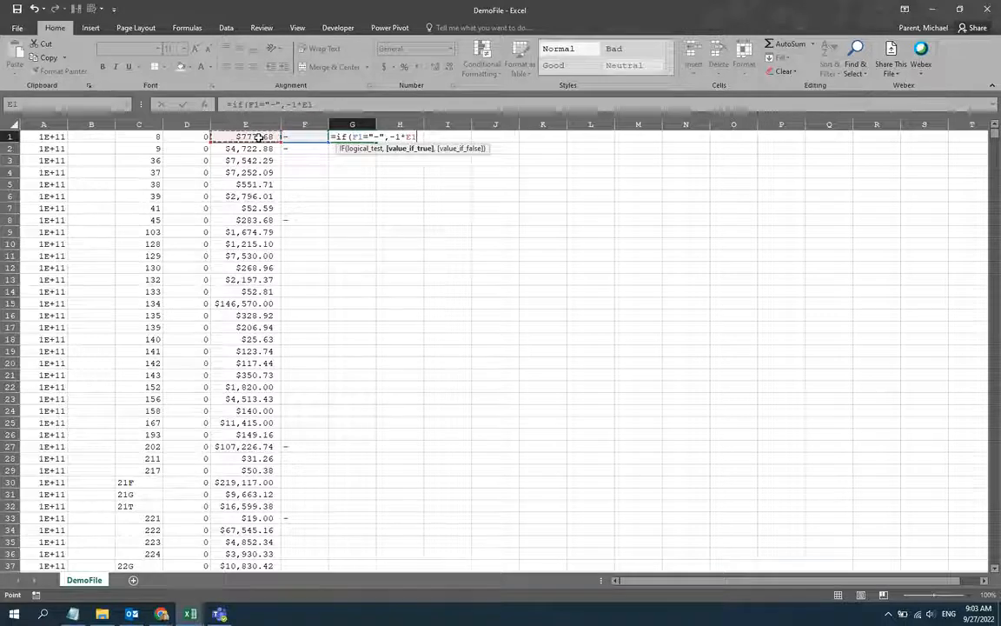
text(,)
click(259, 137)
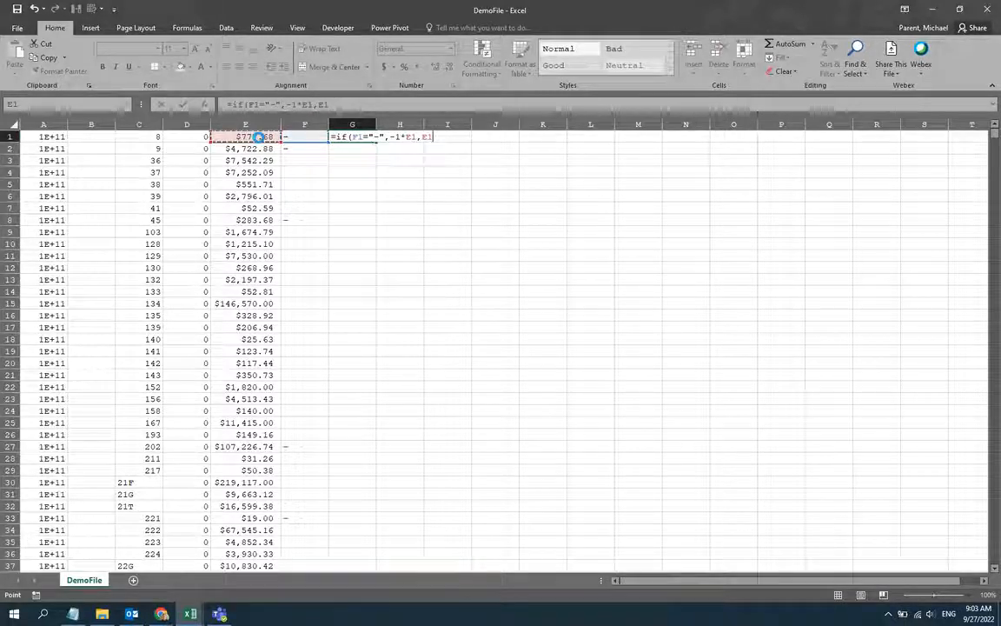
key(Return)
key(Up)
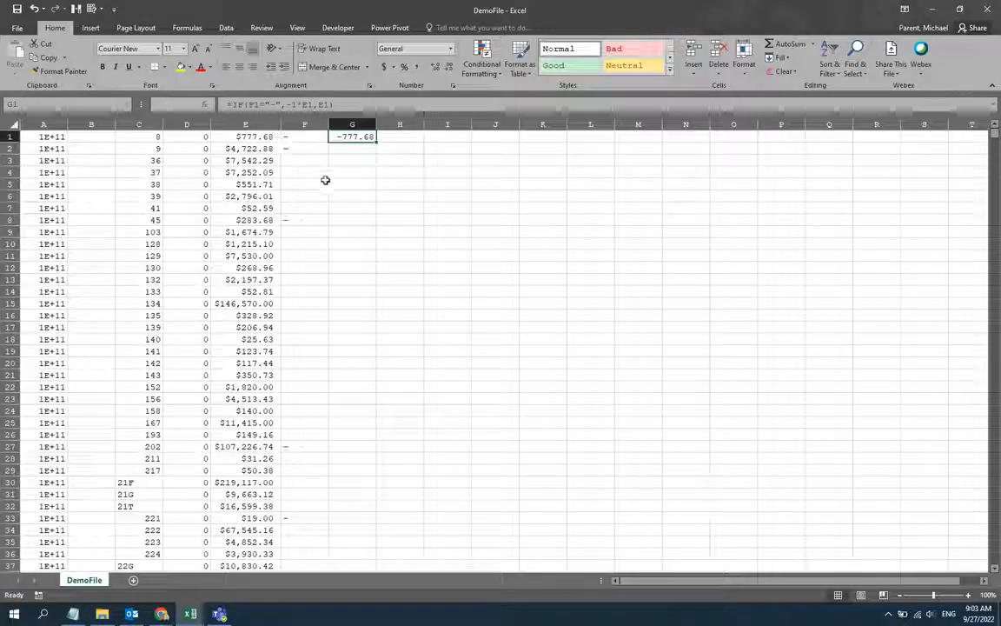
Copy the G1 sign formula down column G through the last total row, G148
drag(377, 141, 300, 218)
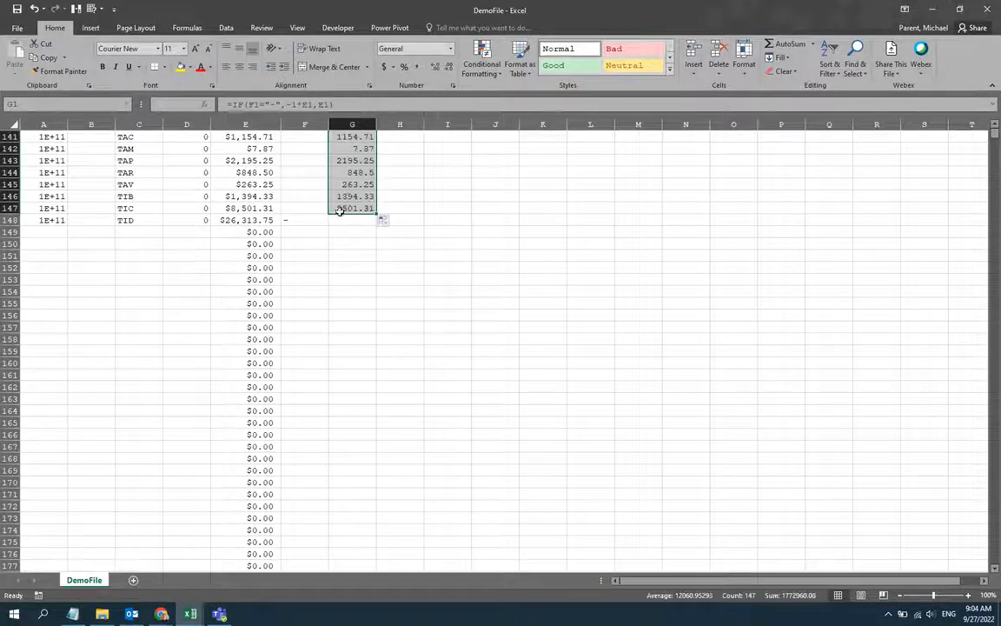
click(339, 211)
key(ctrl+c)
key(Down)
key(ctrl+v)
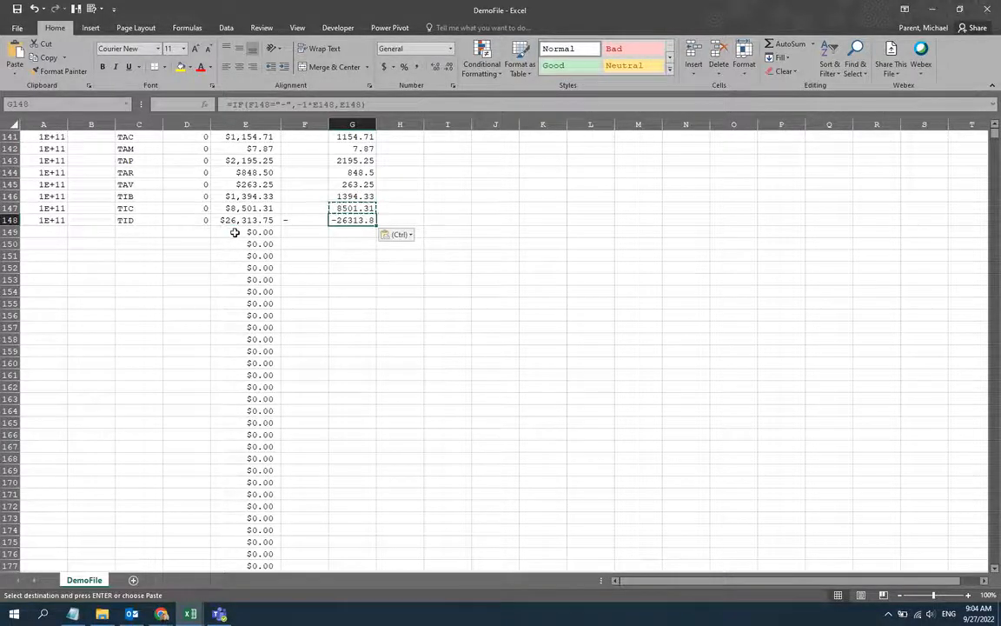
Clear the $0.00 entries in column E from E149 downward
click(233, 232)
key(ctrl+shift+Down)
key(Delete)
Replace the formulas in G1:G148 with their values using Paste Special
click(354, 336)
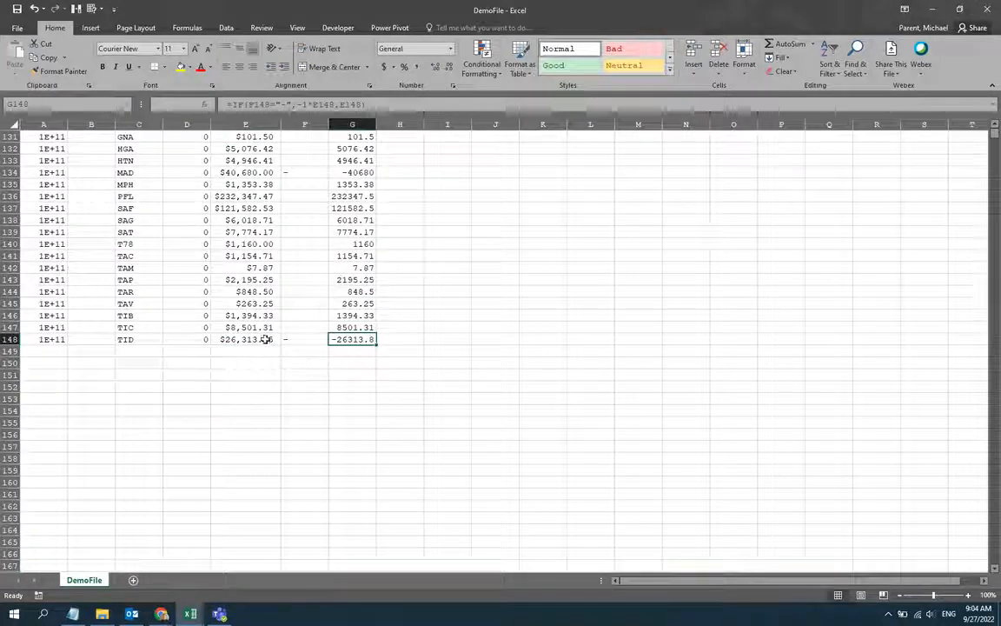
key(ctrl+shift+Up)
key(ctrl+c)
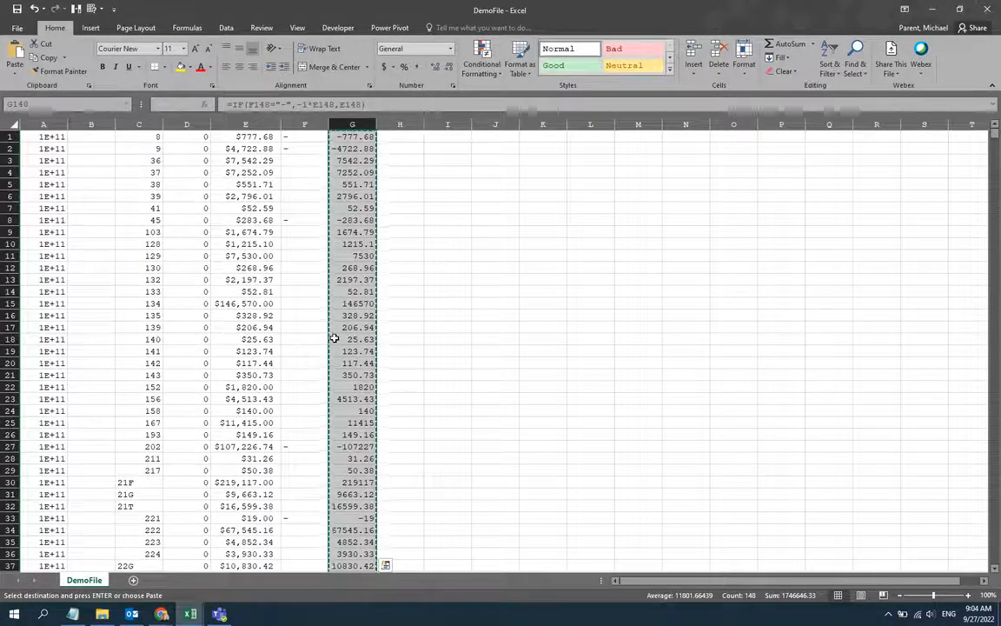
key(ctrl+alt+v)
key(v)
key(Return)
Delete the unsigned amounts and sign flags in E1:F148, shifting the signed values left into column E
click(294, 350)
key(shift+Left)
key(shift+Up)
key(shift+Up)
key(shift+Up)
key(shift+Up)
key(shift+Up)
key(shift+Up)
key(shift+Up)
key(shift+Up)
key(shift+Up)
key(shift+Up)
key(shift+Up)
key(shift+Up)
key(shift+Up)
key(shift+Up)
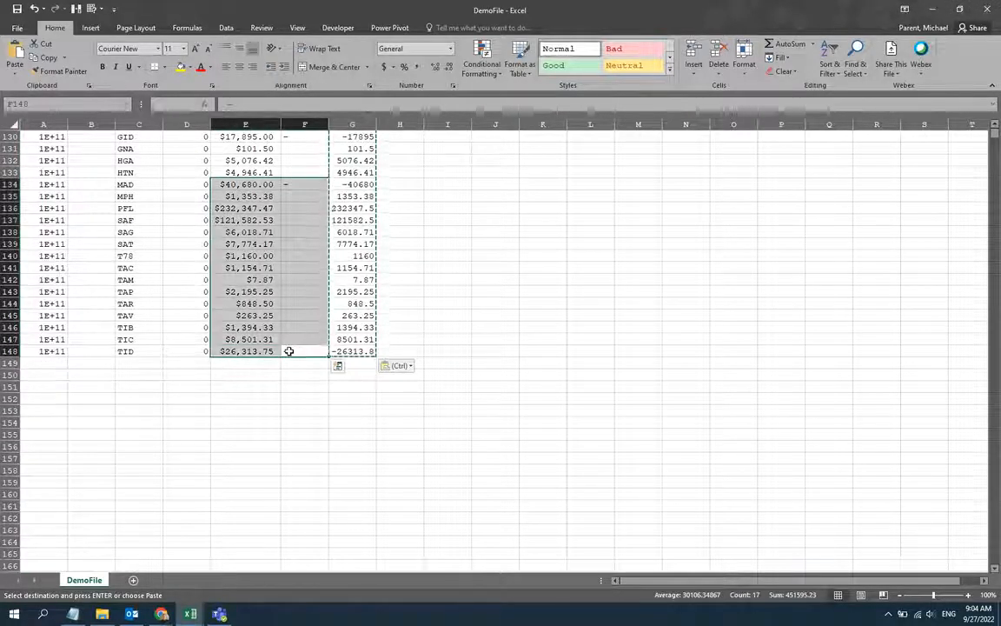
key(ctrl+shift+Up)
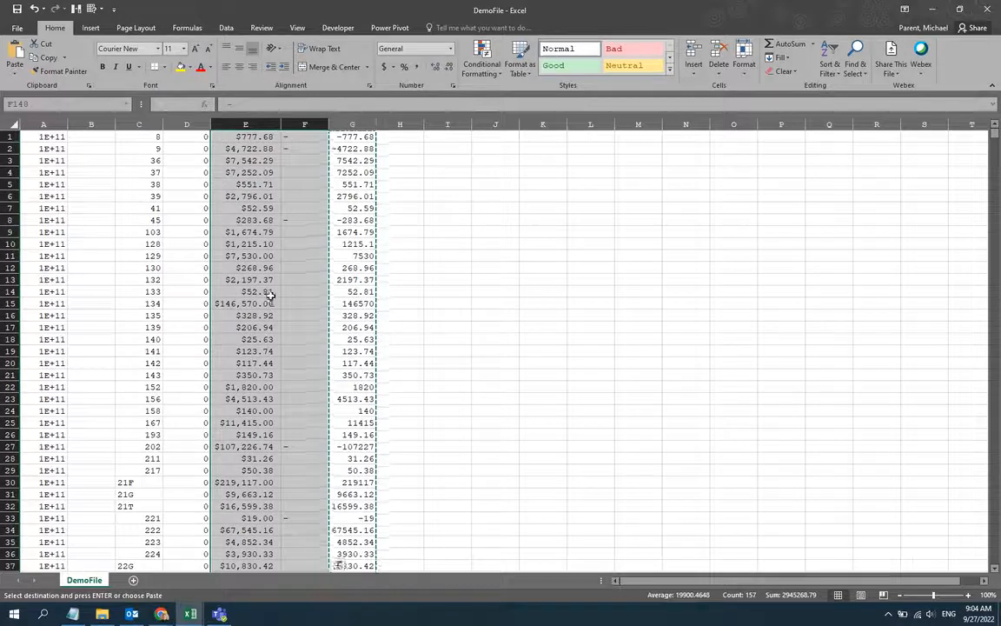
right_click(271, 296)
click(322, 405)
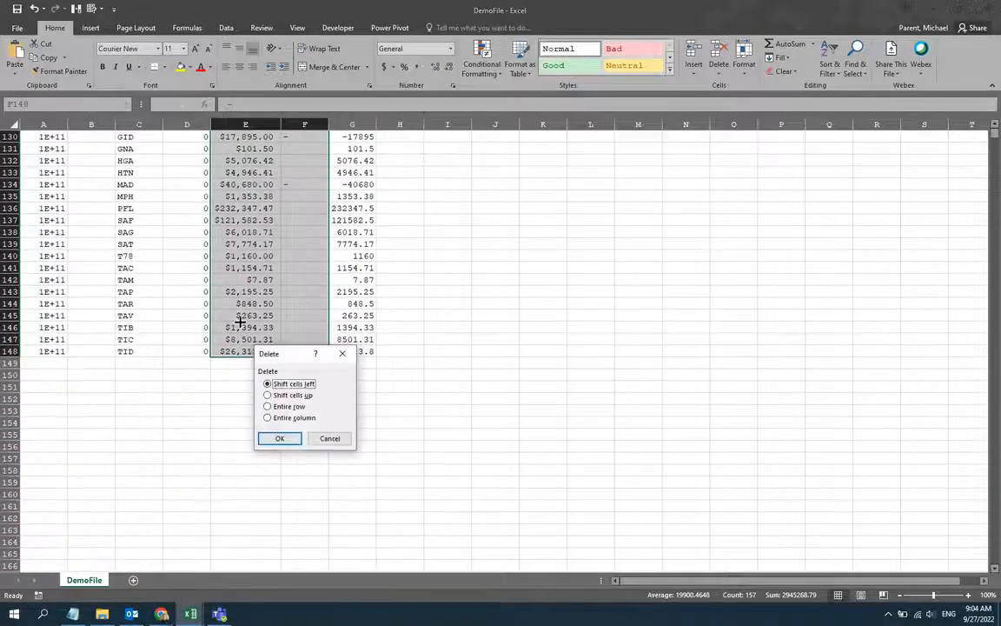
click(280, 438)
click(225, 316)
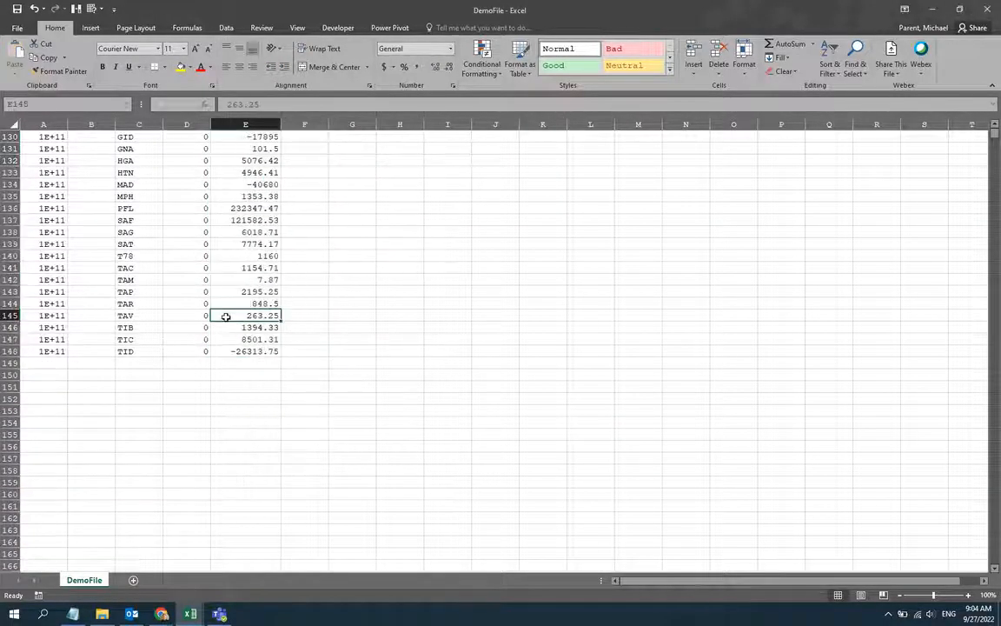
Switch to the payroll workbook's Balancing Worksheet and enter code 8's amount, -777.68, beside code 008 in Vendor File cell B9
key(ctrl+Up)
click(143, 139)
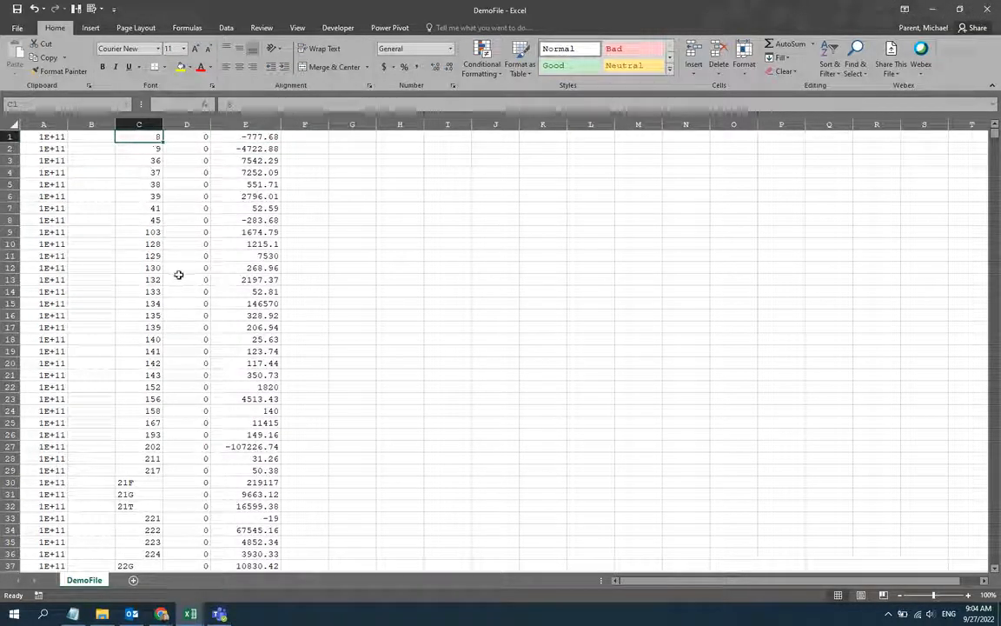
key(alt+Tab)
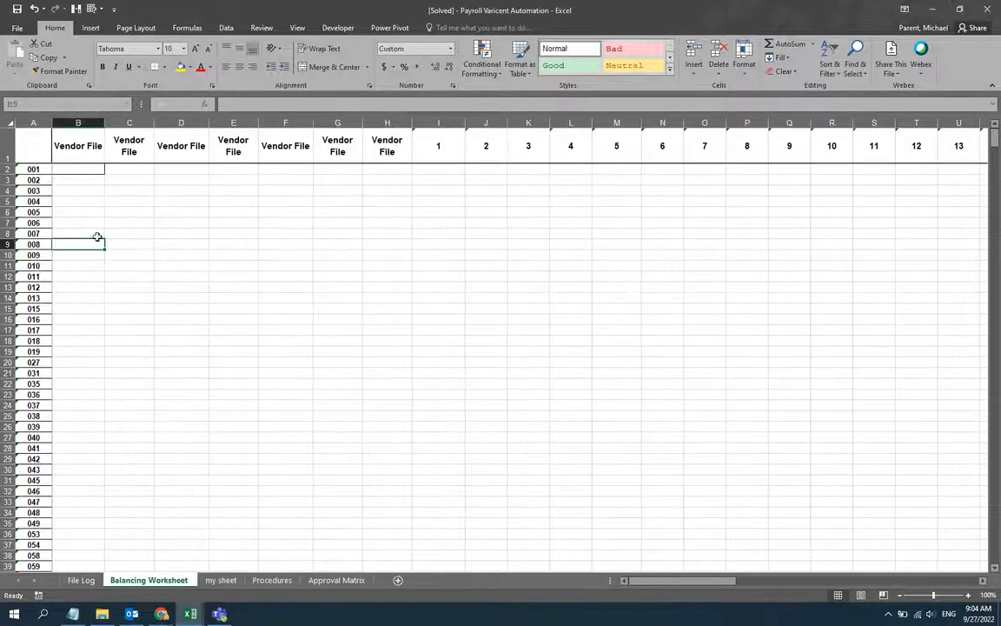
key(alt+Tab)
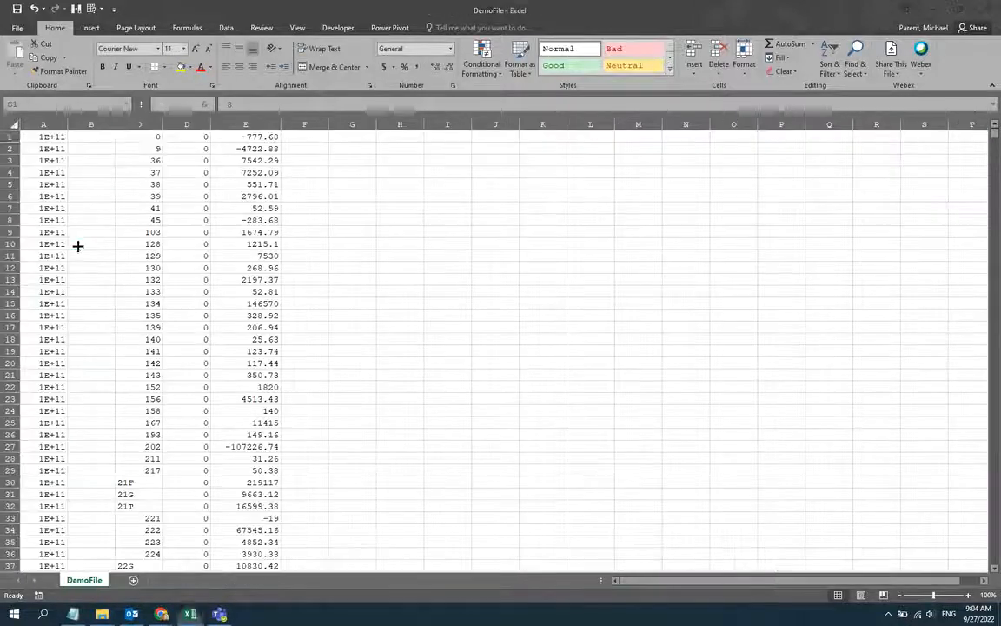
key(alt+Tab)
text(-777)
key(alt+Tab)
key(alt+Tab)
text(.)
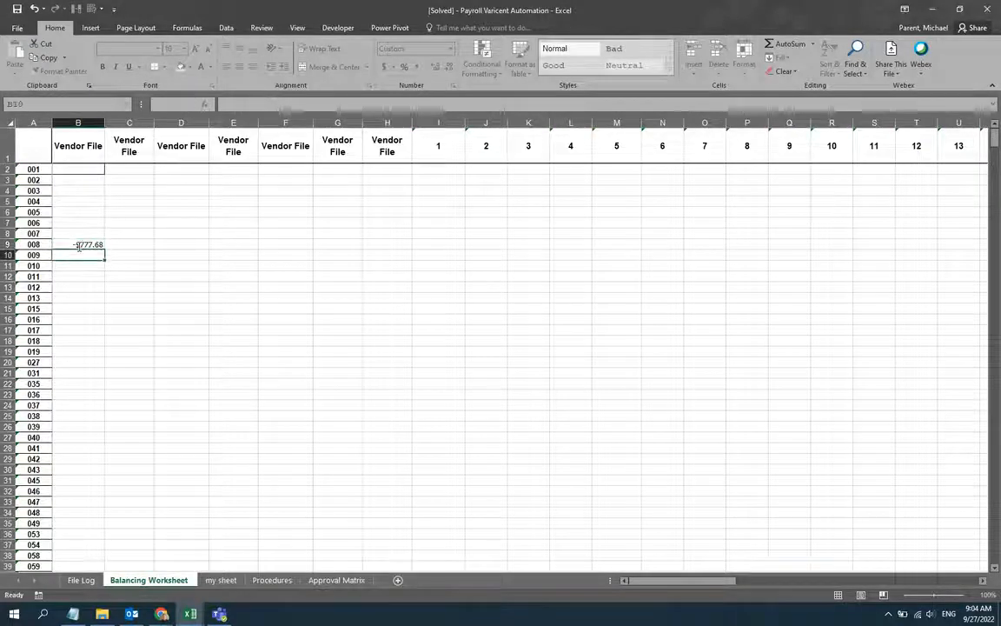
key(Return)
Copy code 9's amount from DemoFile cell E2 into the Balancing Worksheet's Vendor File cell B10 for code 009
key(alt+Tab)
key(Right)
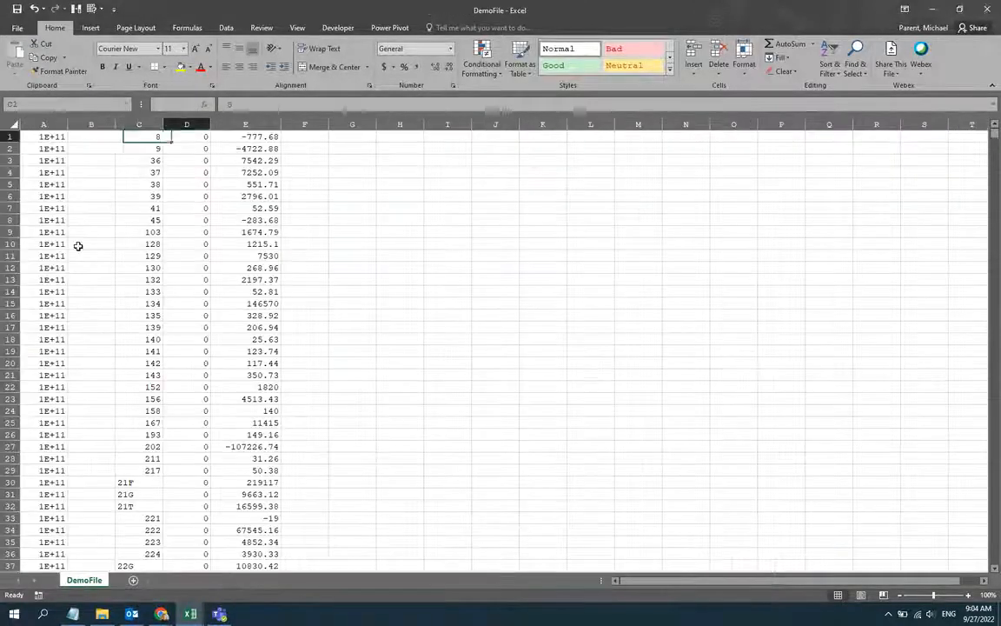
key(Down)
key(Right)
key(ctrl+c)
key(alt+Tab)
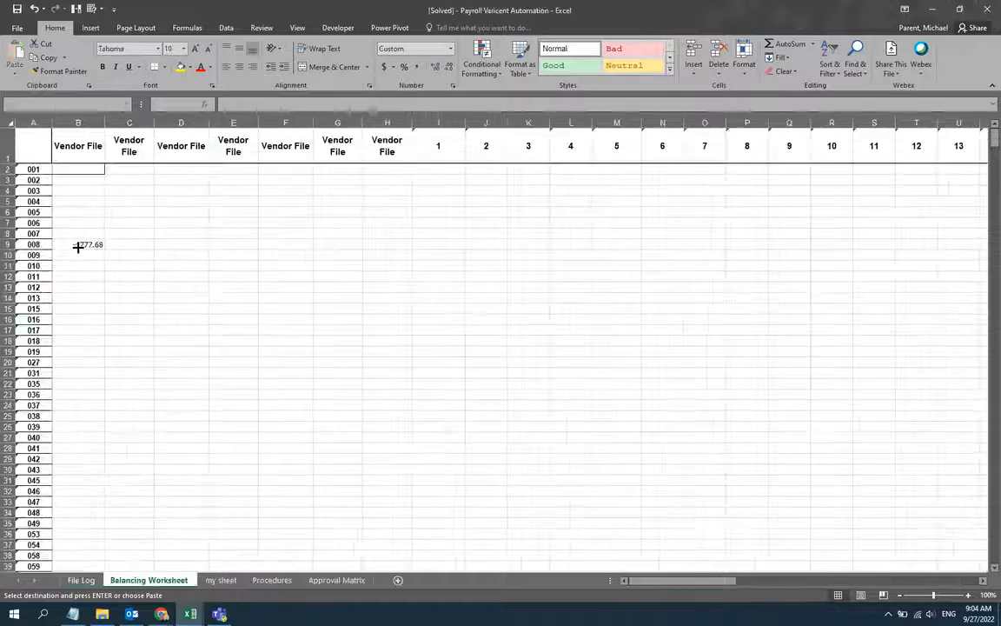
key(alt+Tab)
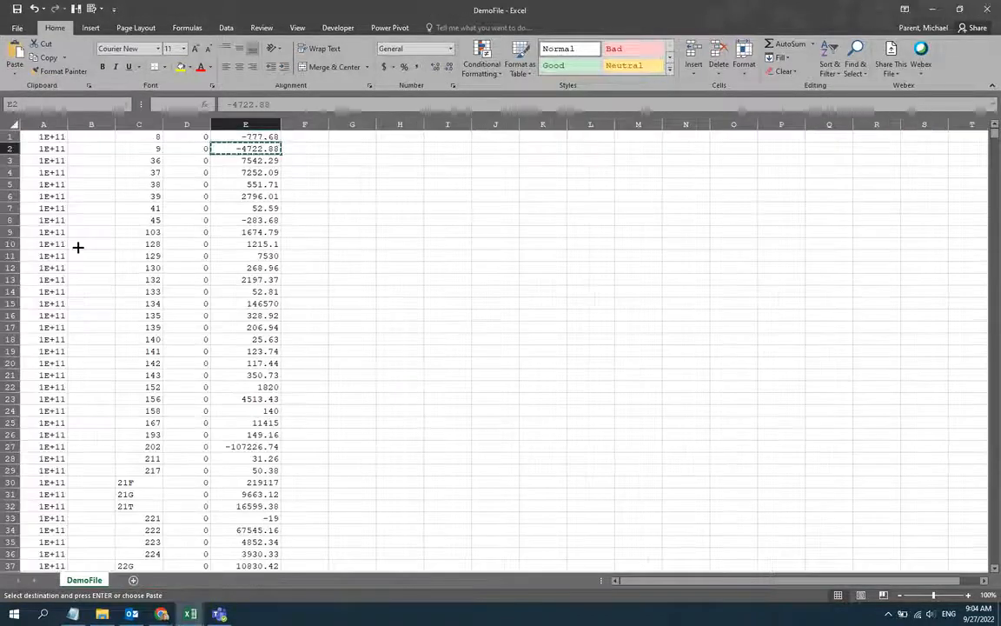
Copy code 36's amount from DemoFile cell E3 into the Balancing Worksheet's Vendor File cell B23 for code 036
key(Down)
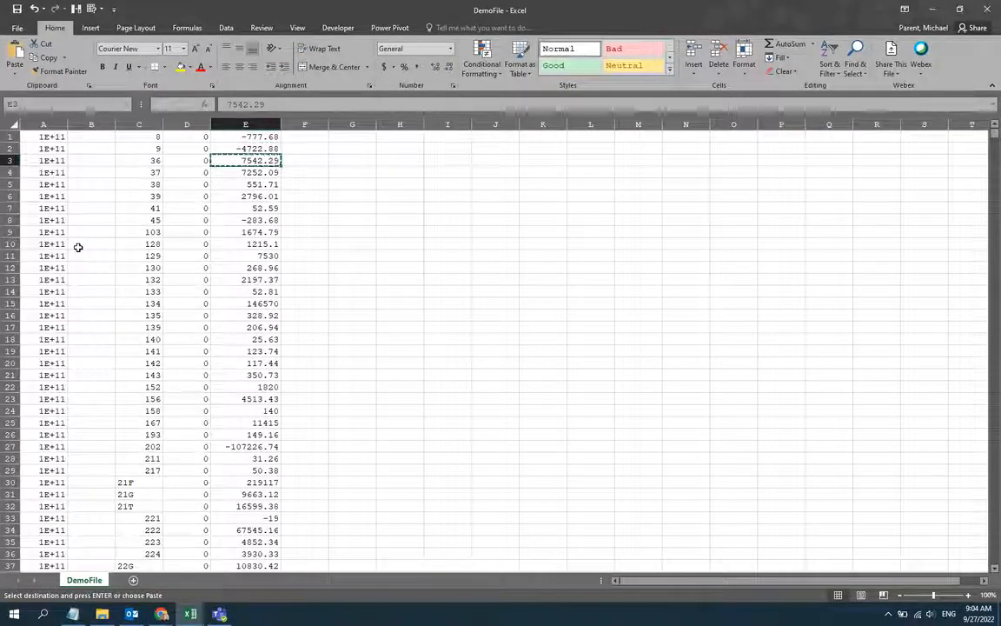
key(alt+Tab)
key(Down)
key(Down)
key(Down)
key(Down)
key(Down)
key(Down)
key(Down)
key(Down)
key(Down)
key(Down)
key(Down)
key(Down)
key(Up)
key(Up)
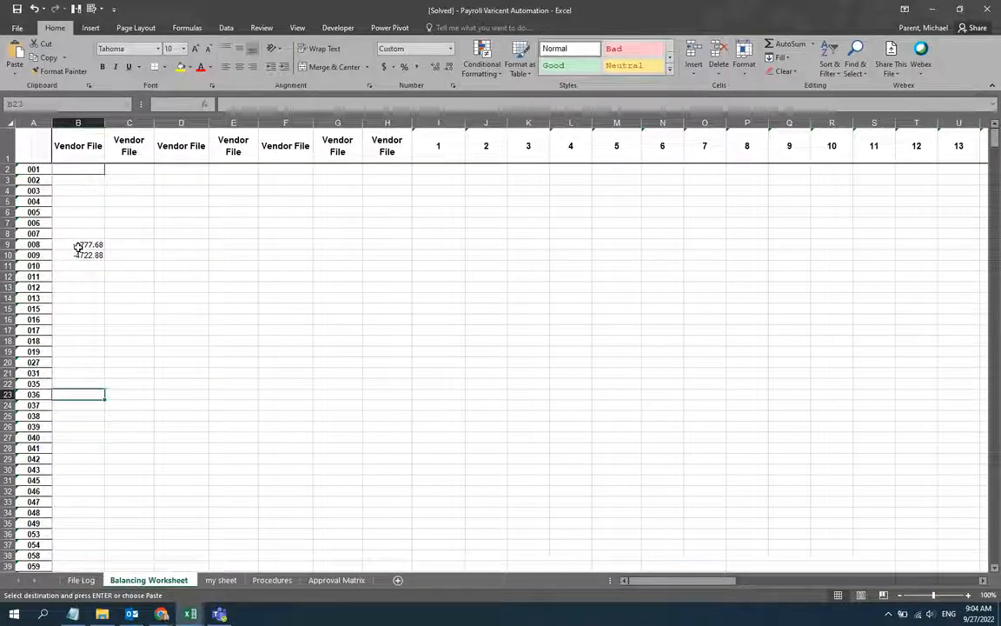
key(ctrl+v)
click(78, 245)
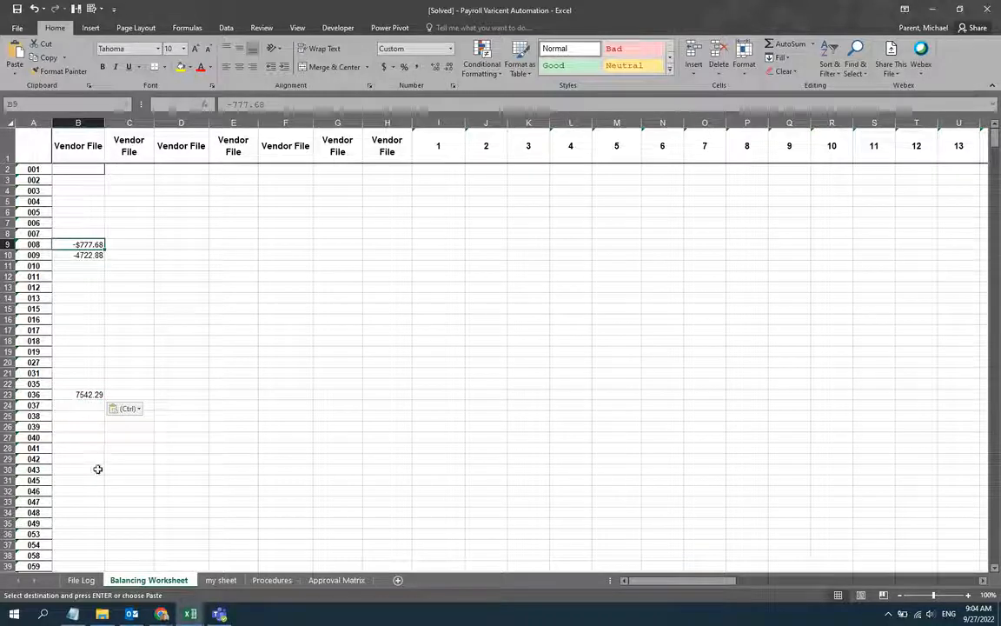
click(101, 614)
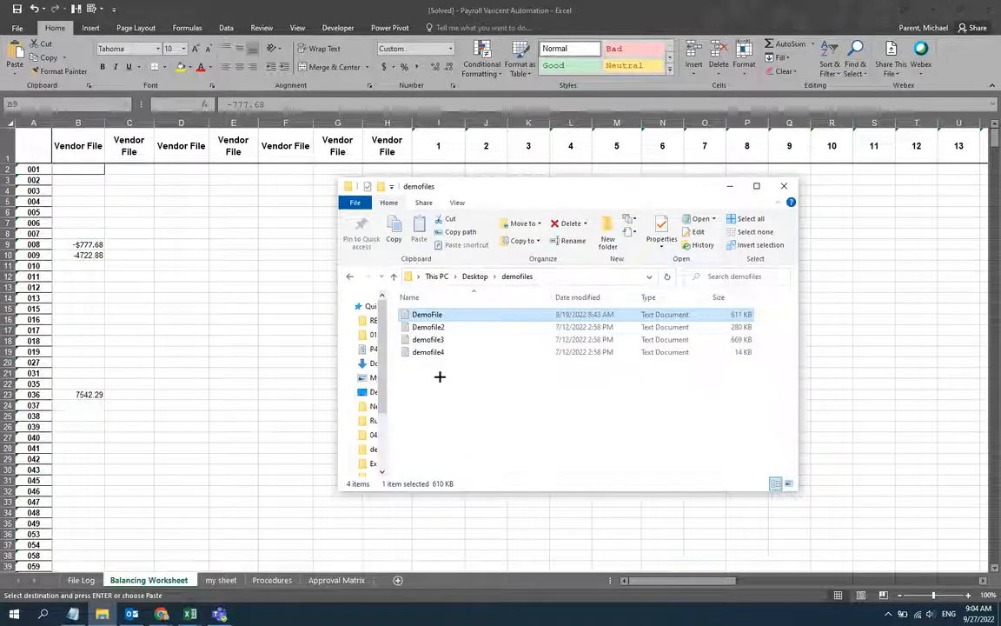
key(alt+Tab)
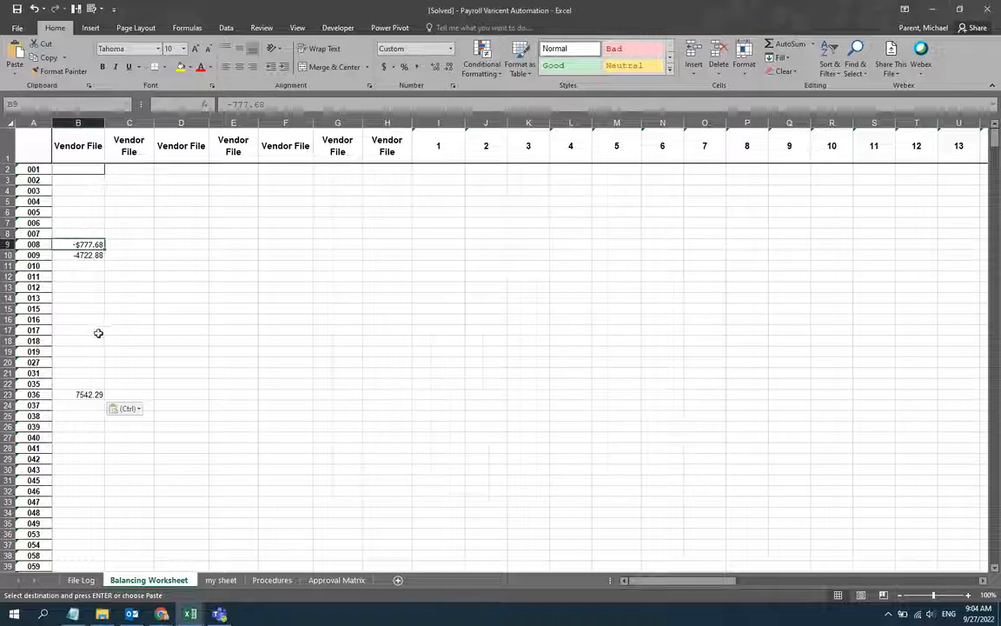
scroll(93, 217, down, 8)
scroll(89, 239, up, 8)
Clear the manually entered amounts from the first Vendor File column, B2:B23, of the Balancing Worksheet
click(81, 173)
drag(81, 173, 98, 396)
key(Delete)
click(141, 414)
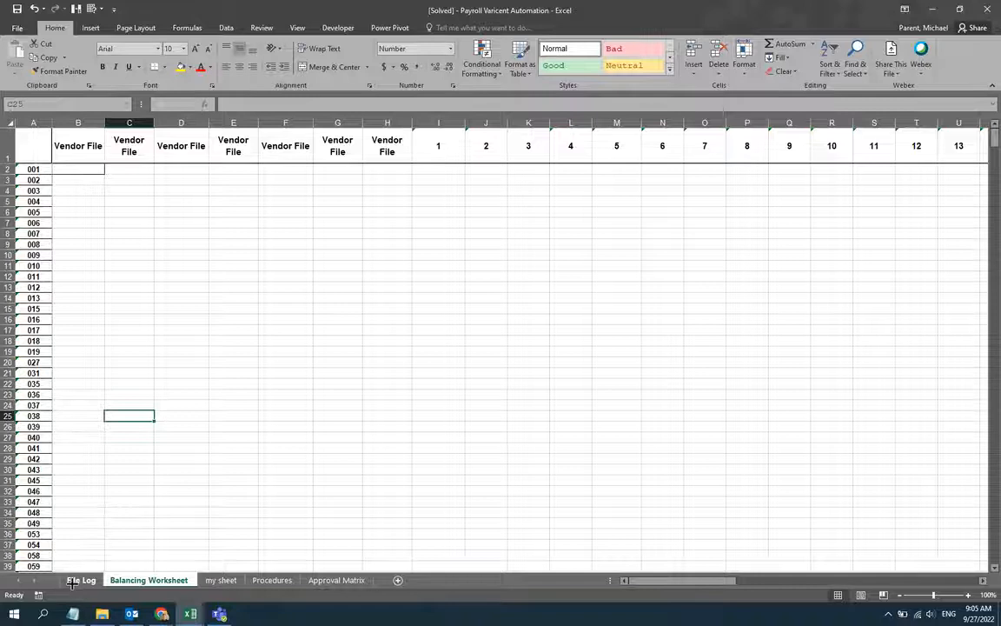
Clear the File Log's Varicent file names in C11:C13 and the expected, received and sign-off dates in D11:F11
click(81, 580)
drag(252, 310, 248, 366)
key(Delete)
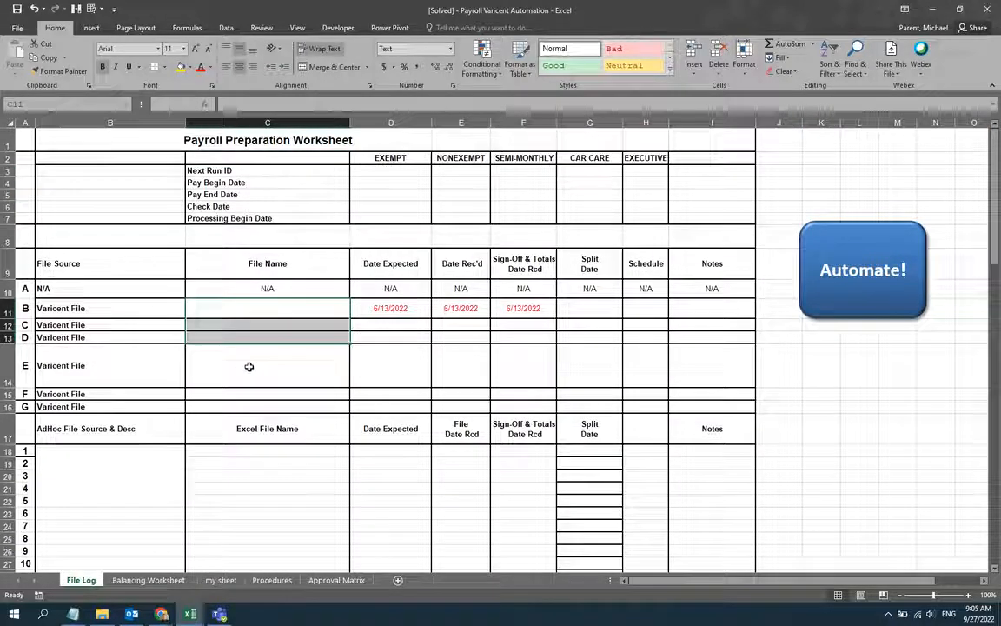
click(226, 321)
click(222, 311)
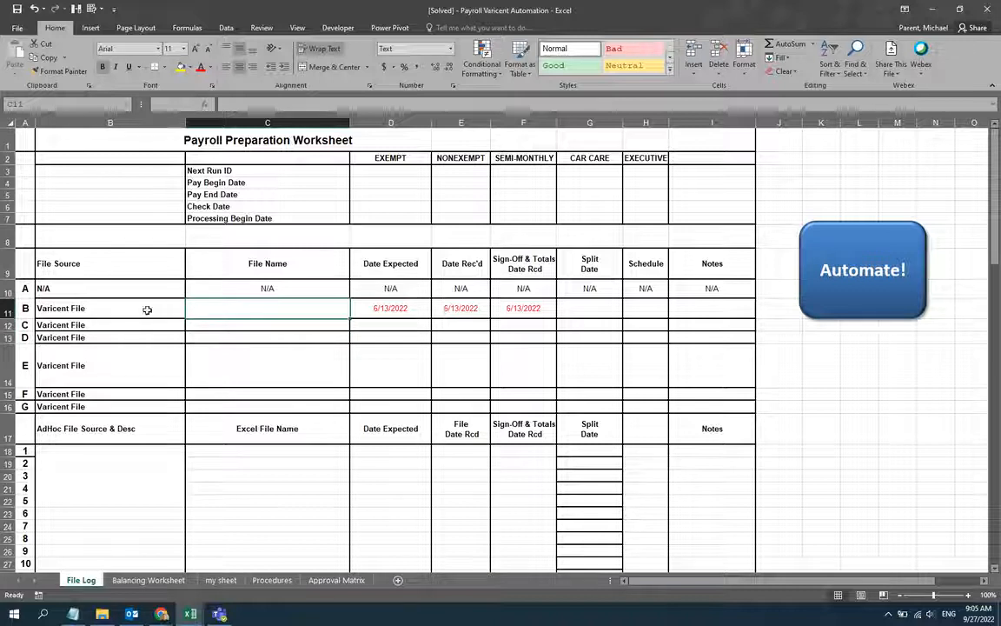
drag(373, 309, 521, 309)
key(Delete)
click(206, 311)
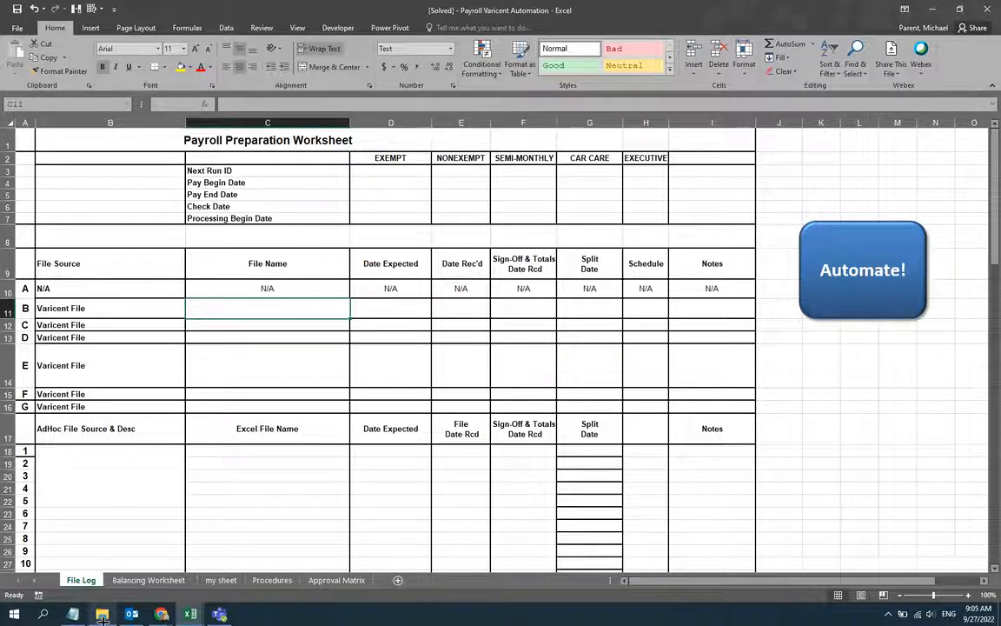
Copy DemoFile's full path from the demofiles folder in File Explorer into File Name cell C11 of the File Log
click(102, 614)
right_click(425, 315)
click(402, 387)
click(422, 317)
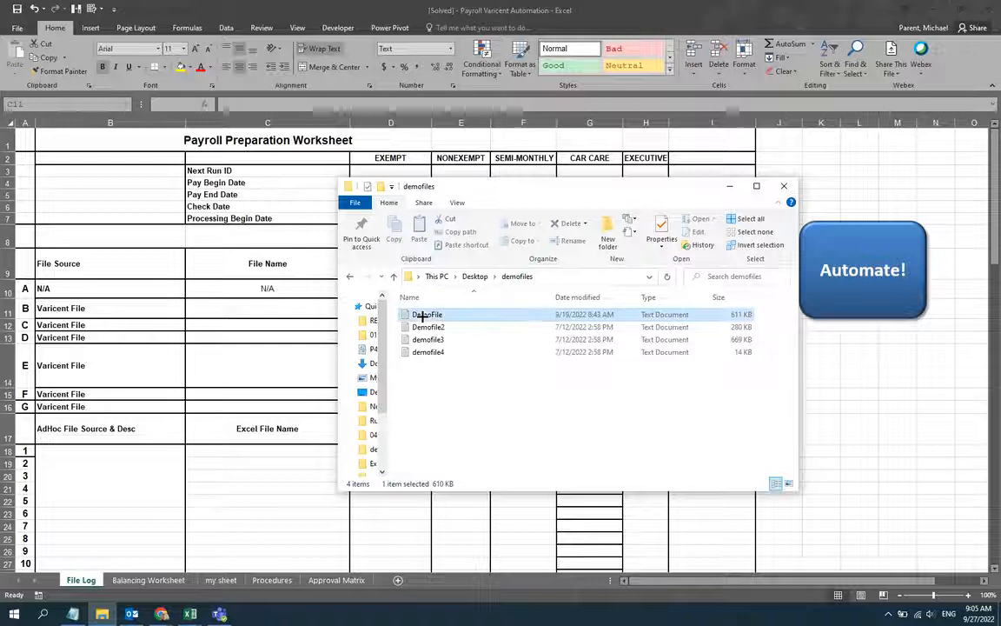
right_click(422, 316)
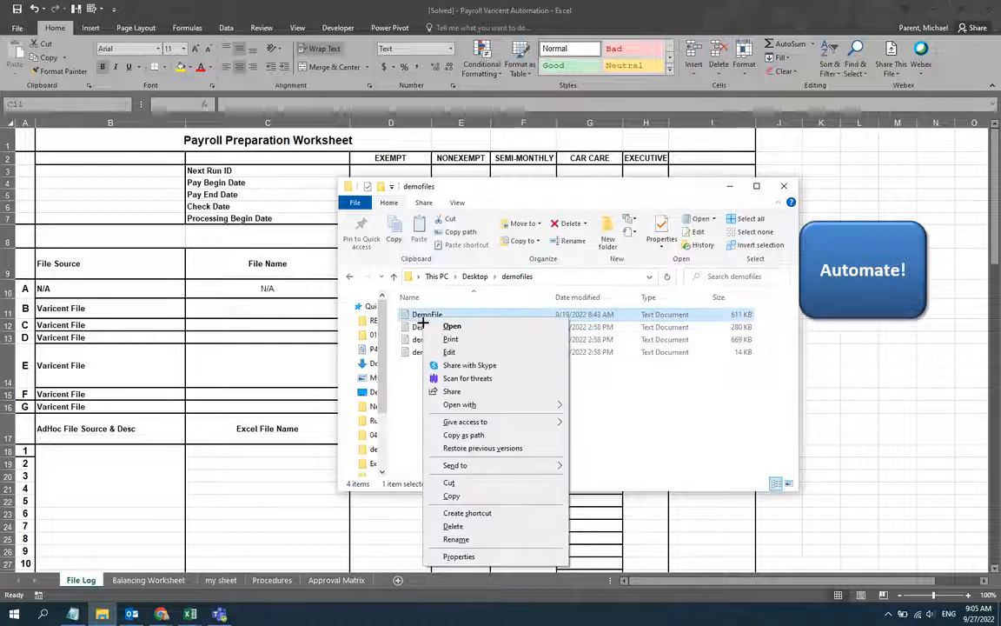
click(448, 434)
click(259, 319)
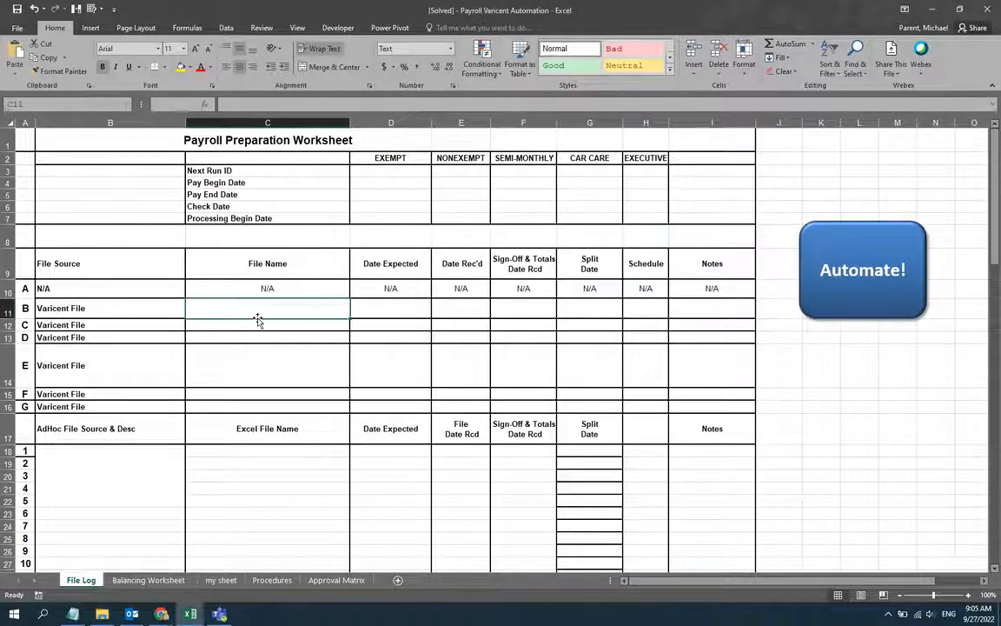
key(ctrl+v)
Copy Demofile2's full path from the demofiles folder into File Name cell C12 of the File Log
click(256, 328)
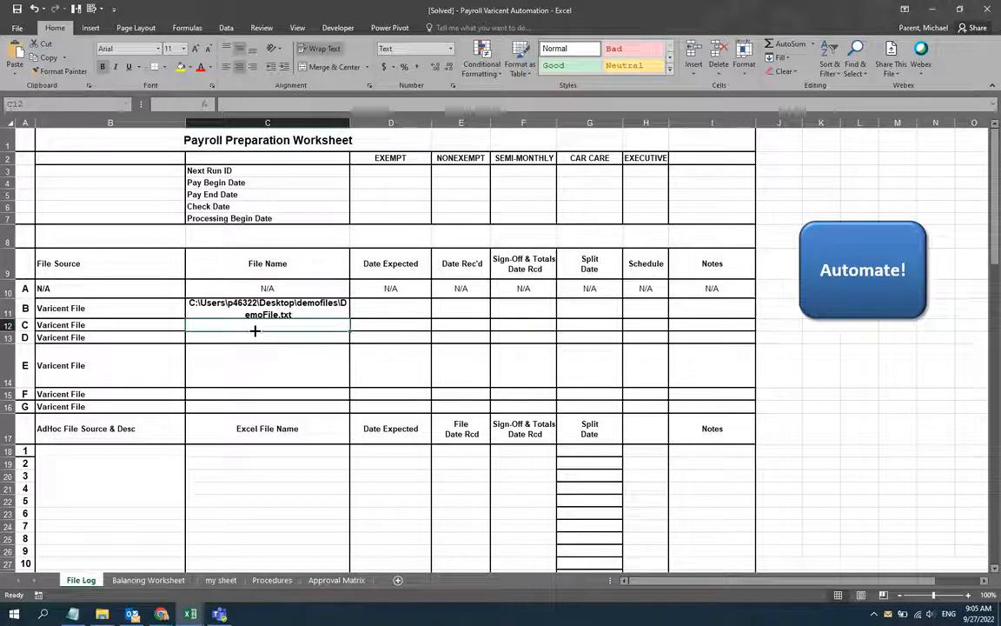
key(alt+Tab)
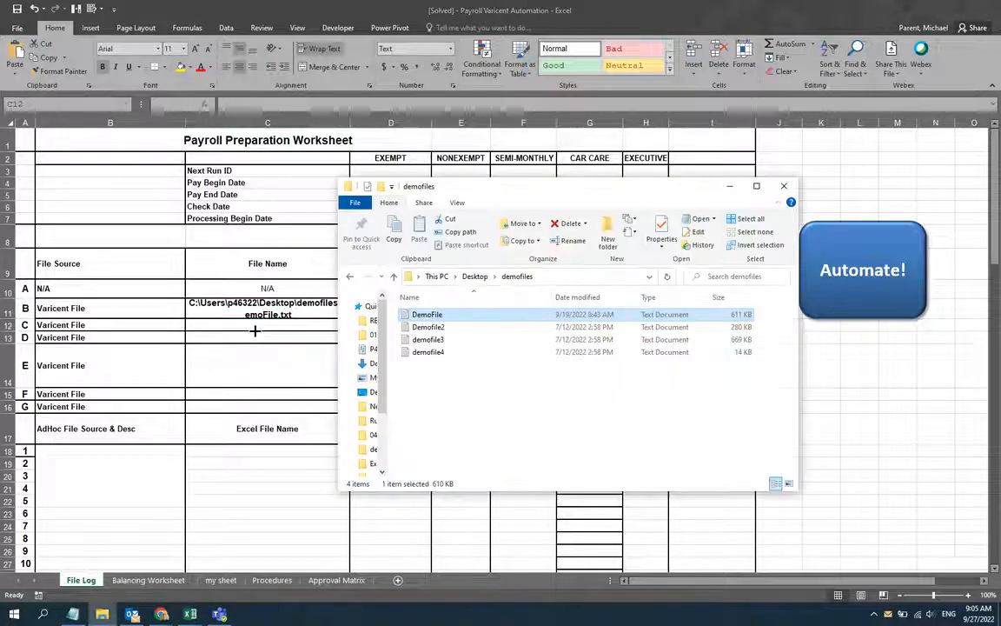
right_click(418, 328)
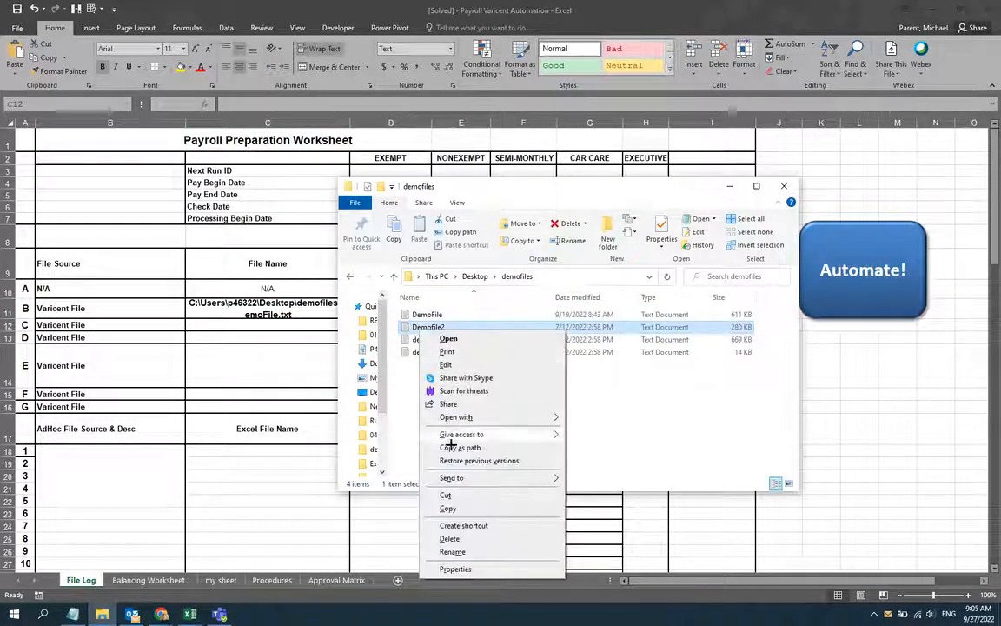
click(451, 444)
click(264, 324)
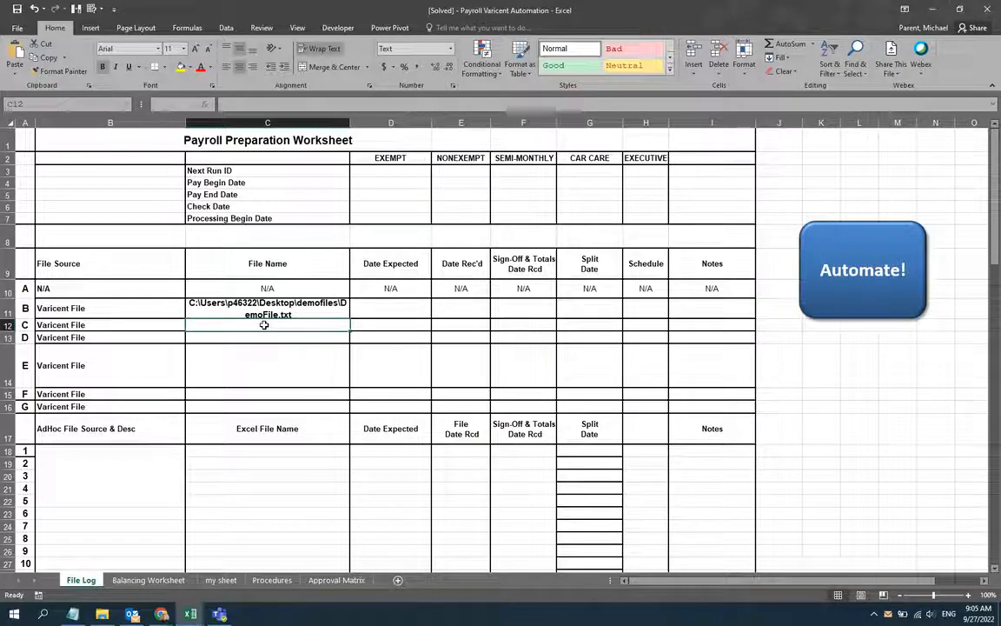
key(ctrl+v)
click(250, 375)
Switch to the DemoFile workbook and close it without saving its changes
mouse_move(190, 613)
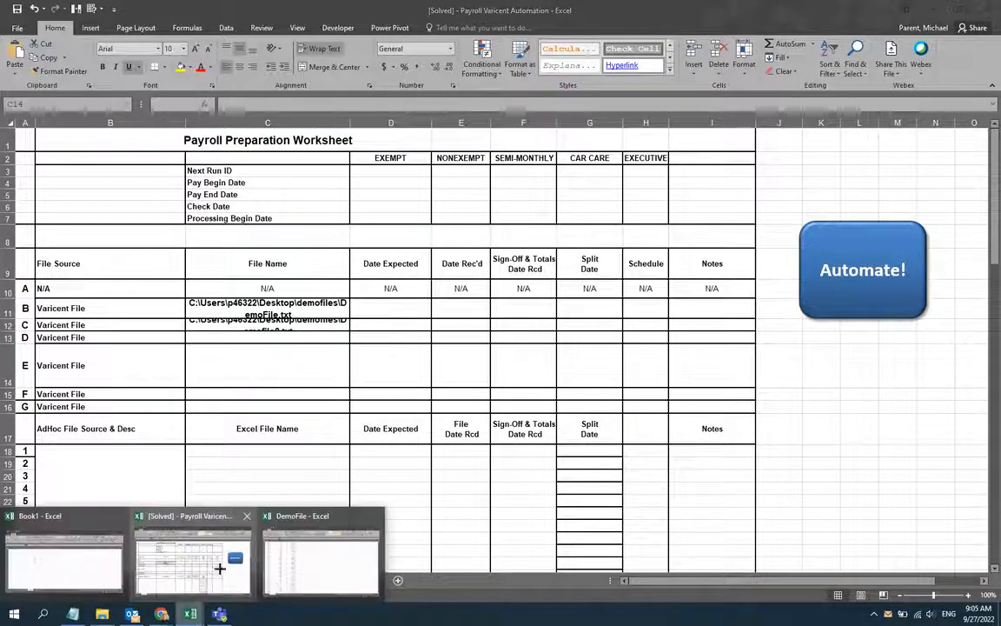
click(348, 521)
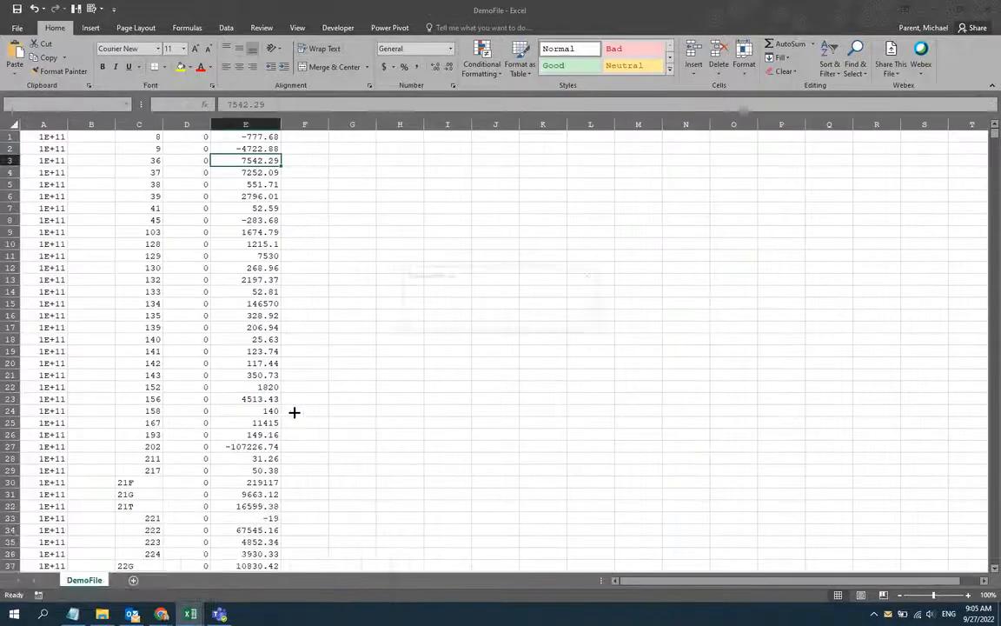
key(ctrl+w)
click(503, 320)
Run the Automate! macro for the files listed in the File Log and open the Balancing Worksheet
click(317, 337)
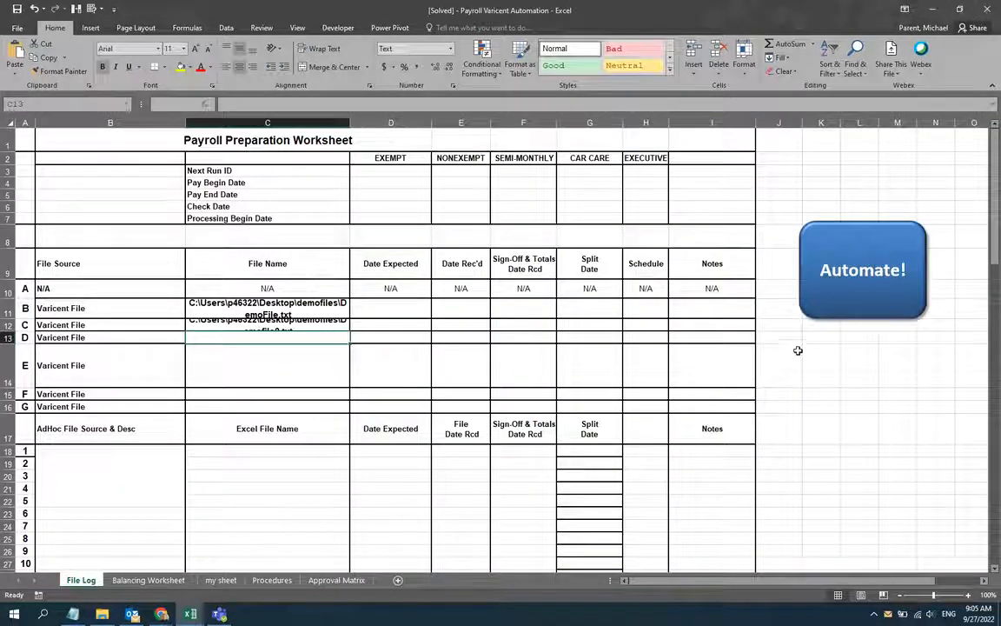
click(819, 285)
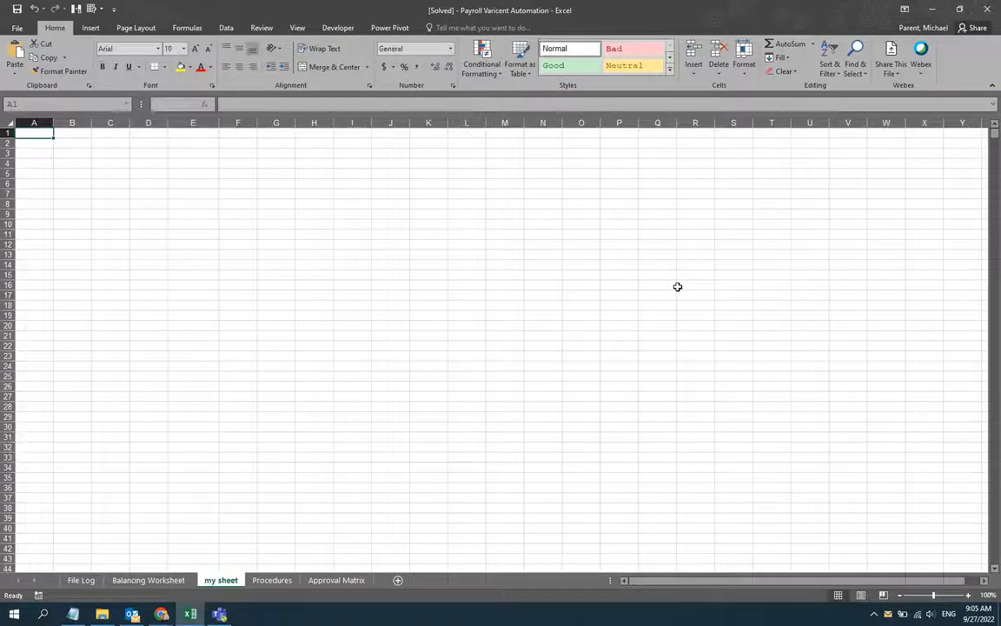
click(144, 579)
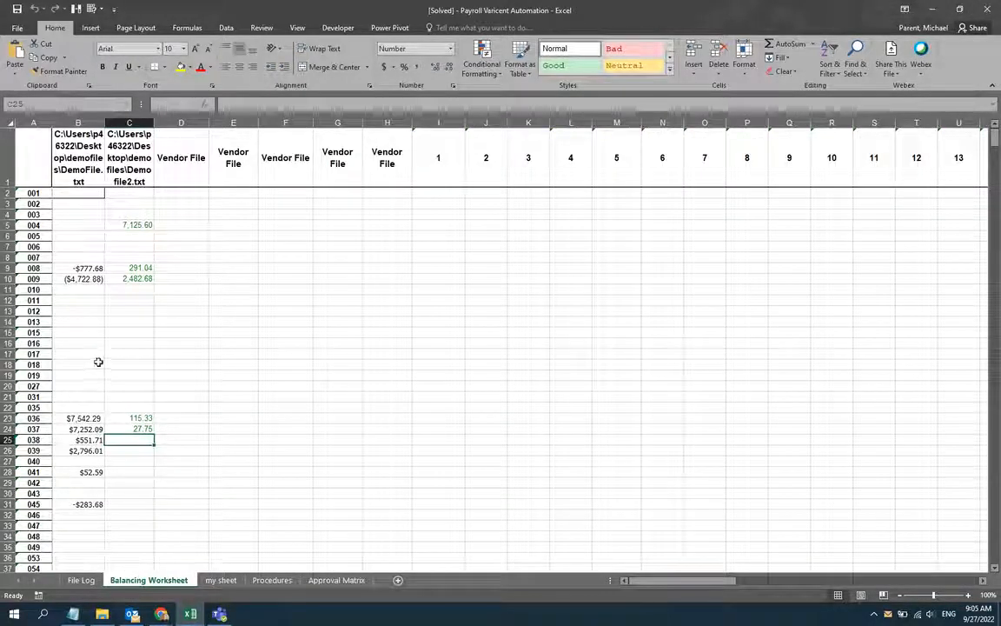
Examine the DemoFile and Demofile2 totals per code in columns B and C throughout the Balancing Worksheet
drag(78, 179, 126, 288)
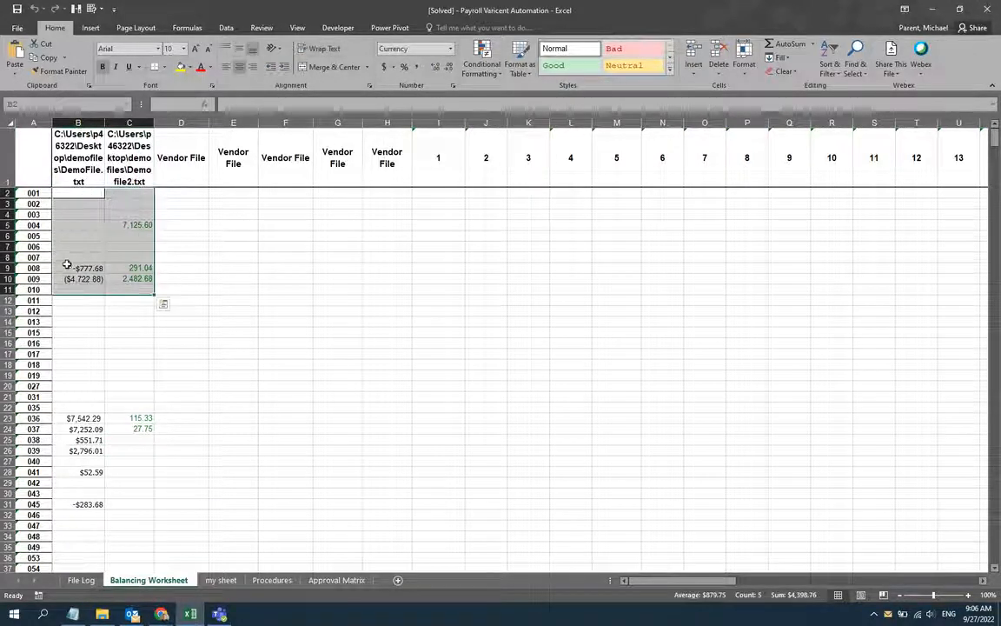
click(68, 268)
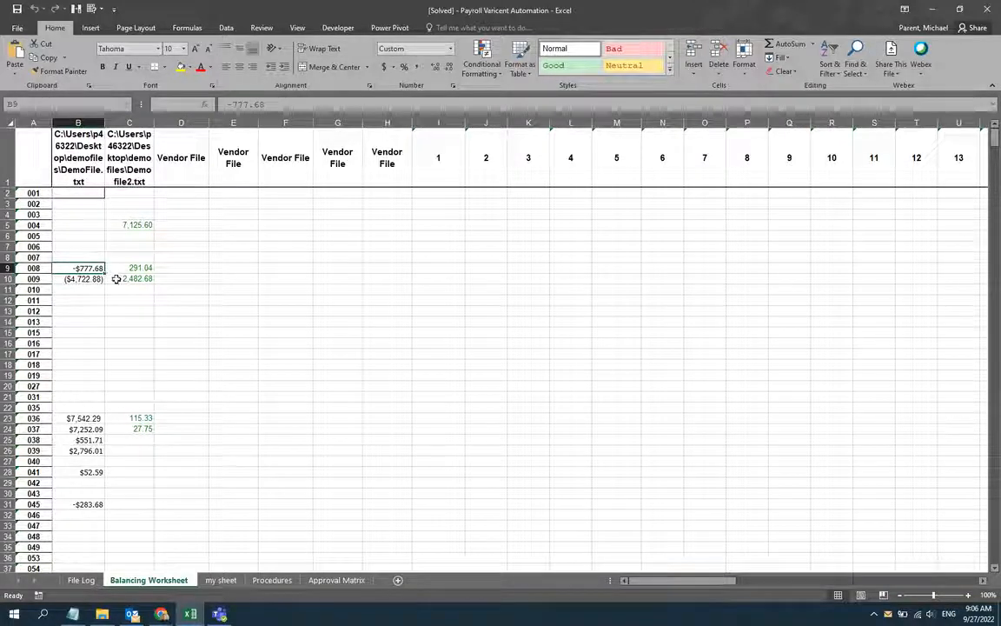
drag(137, 225, 141, 424)
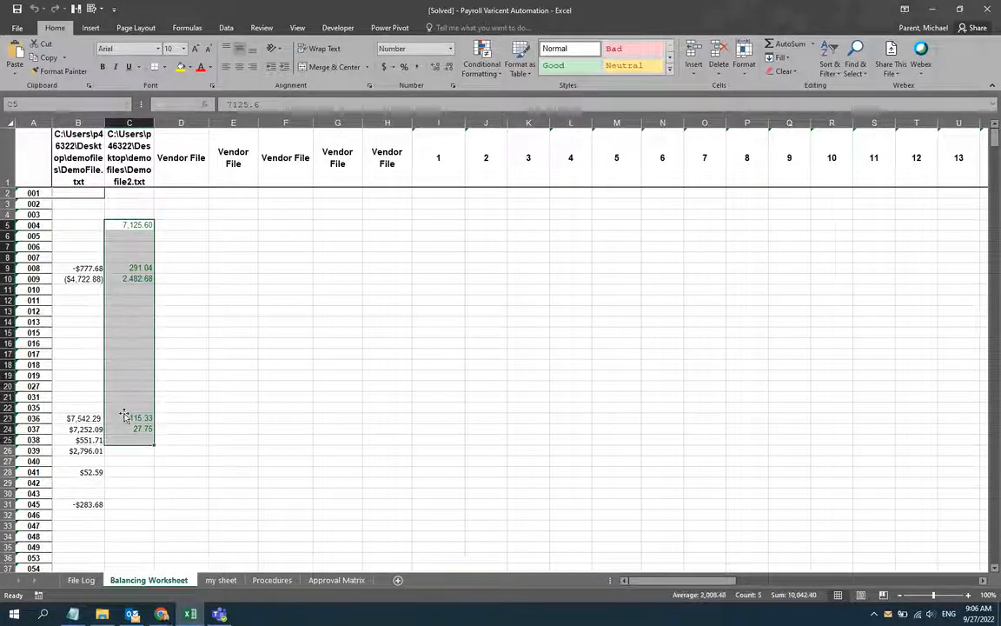
scroll(120, 400, down, 20)
scroll(120, 400, down, 20)
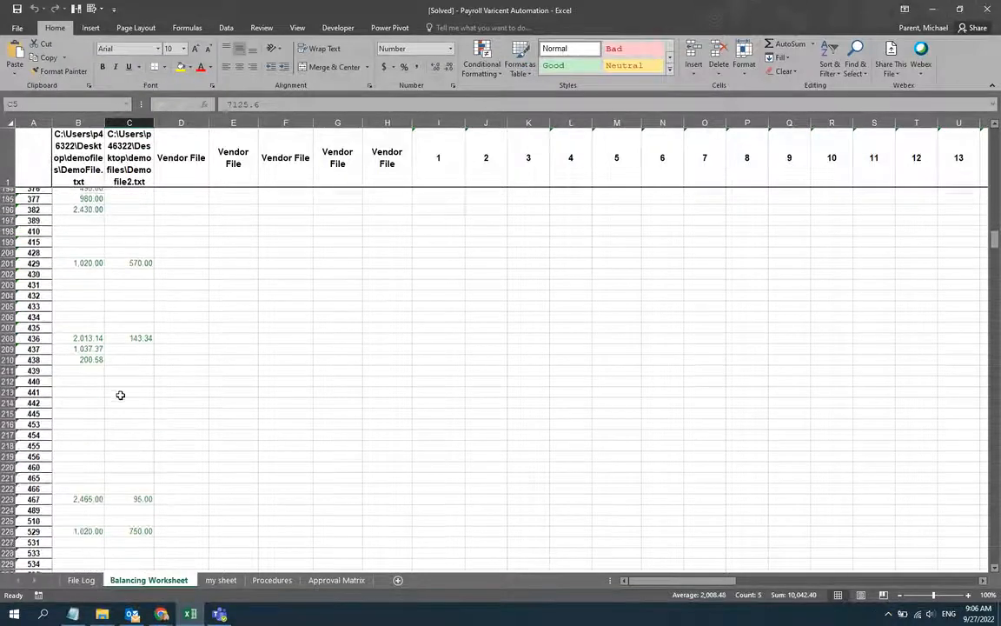
scroll(120, 396, down, 20)
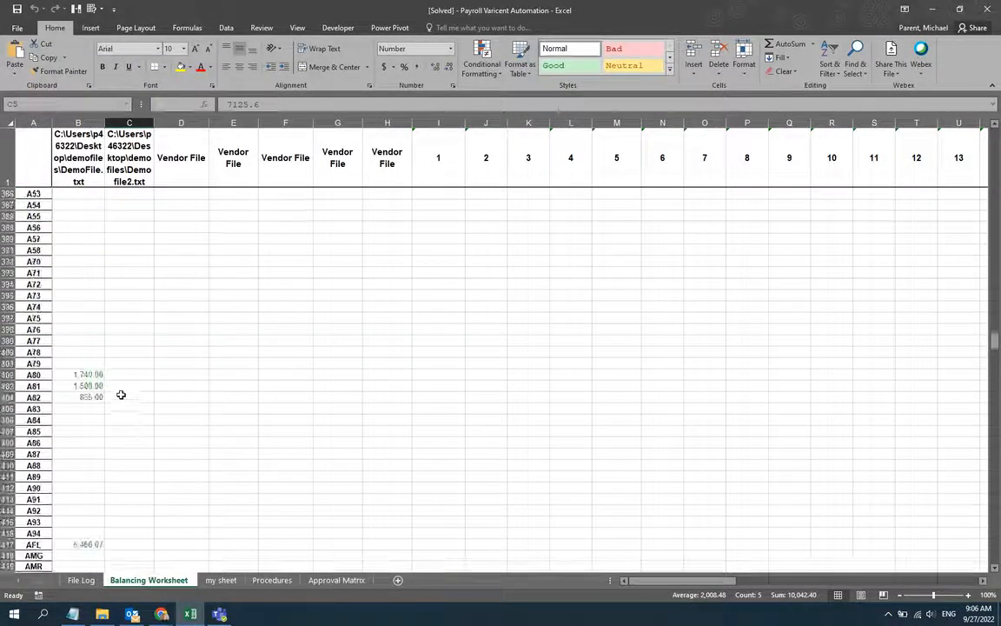
scroll(126, 388, down, 20)
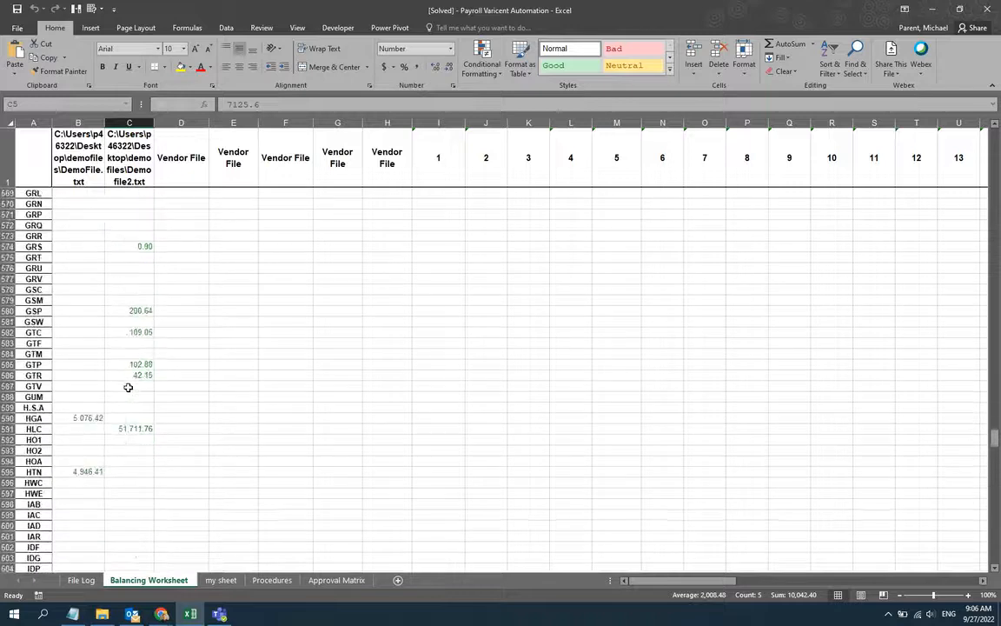
scroll(128, 387, down, 20)
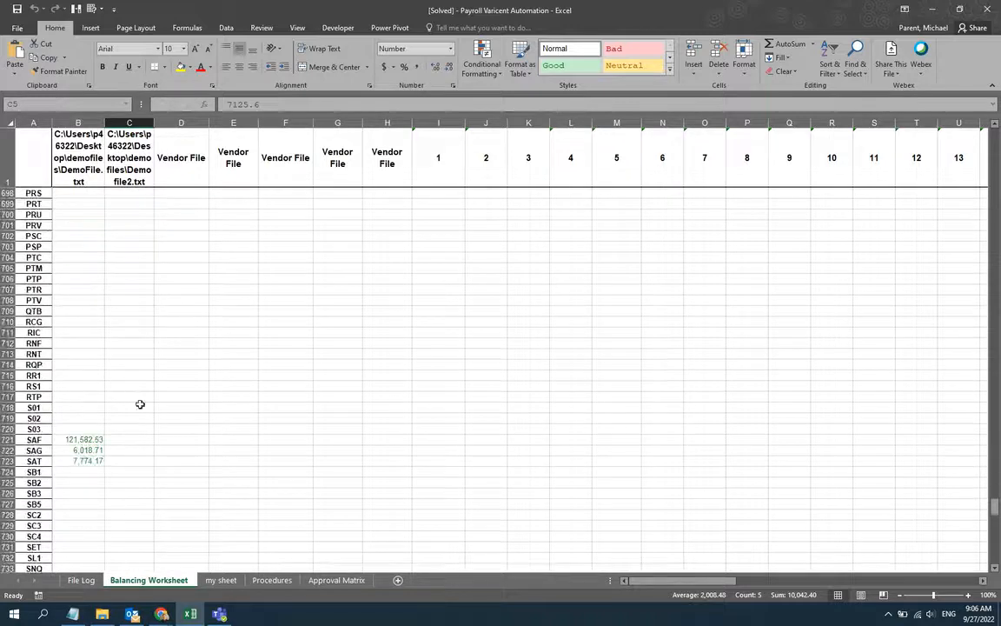
scroll(148, 406, down, 20)
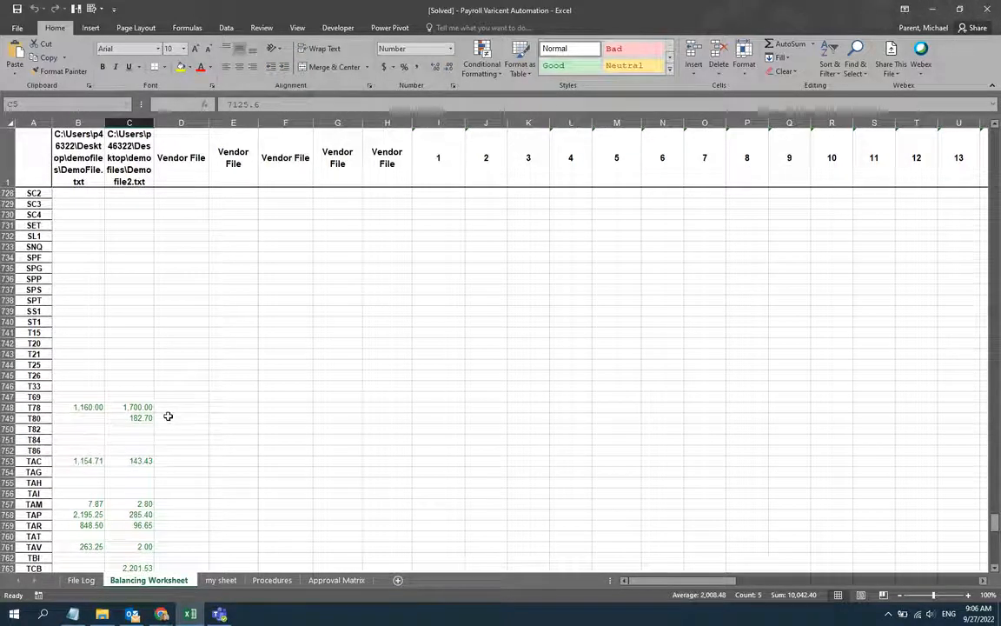
scroll(128, 409, up, 17)
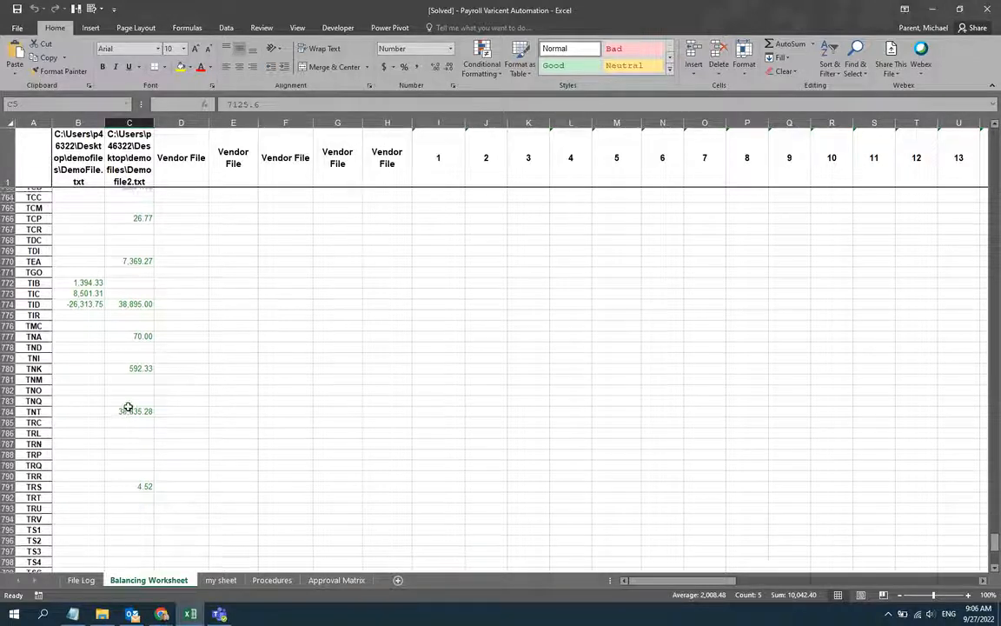
click(188, 394)
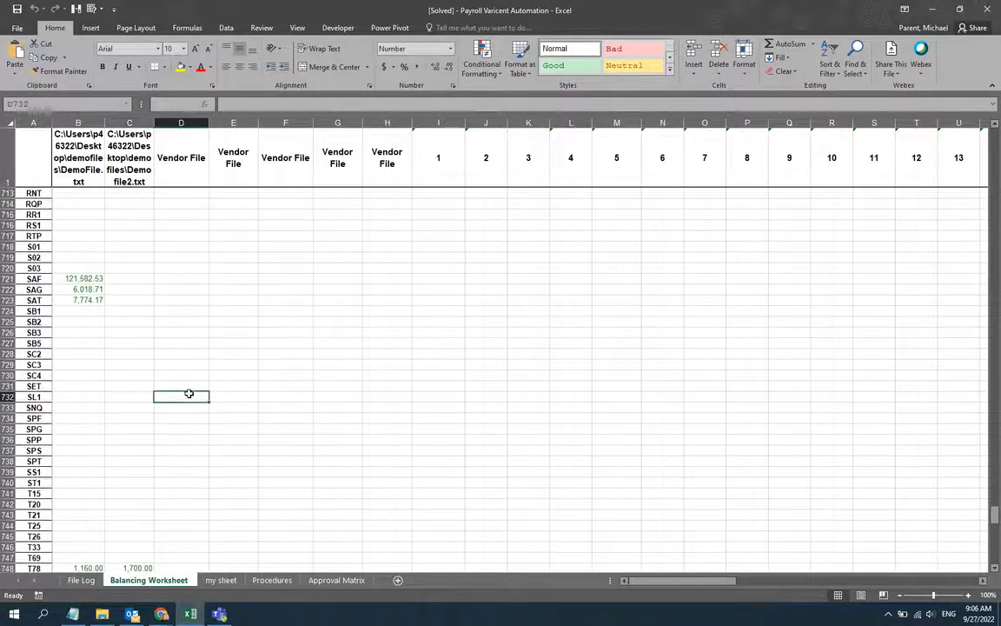
key(ctrl+Up)
key(Down)
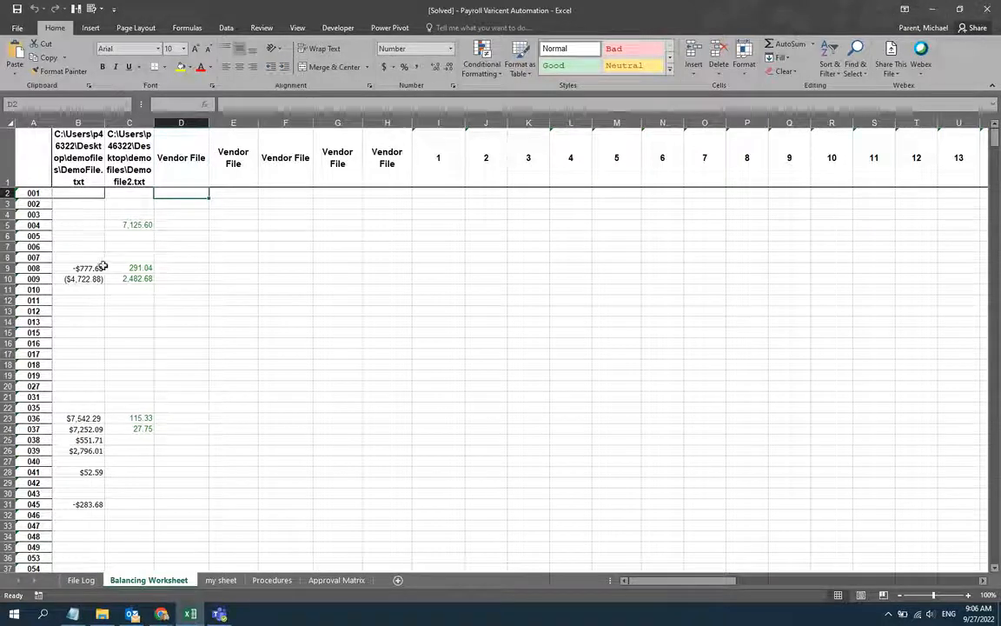
click(68, 196)
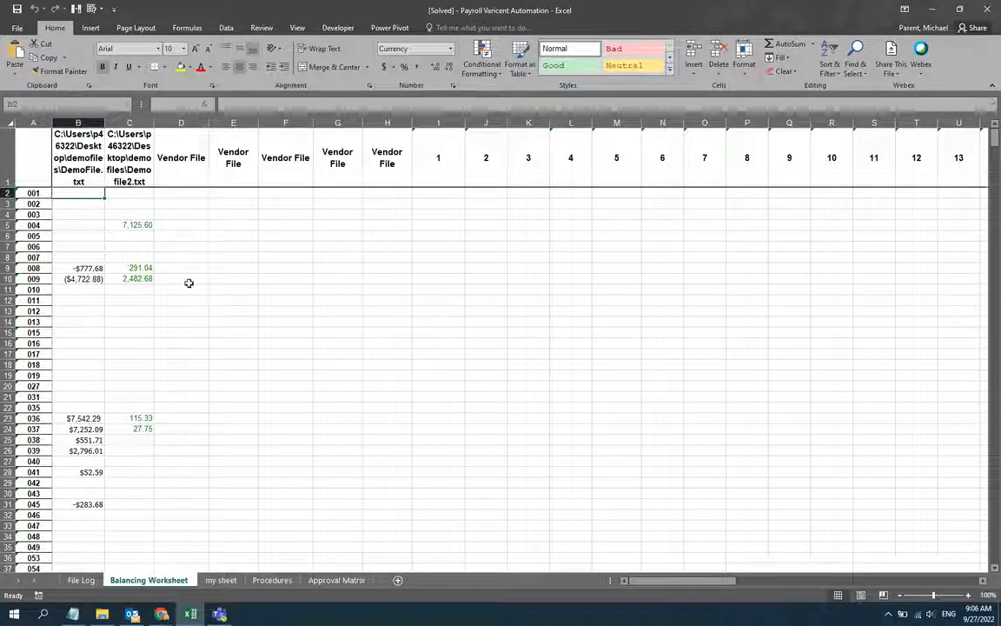